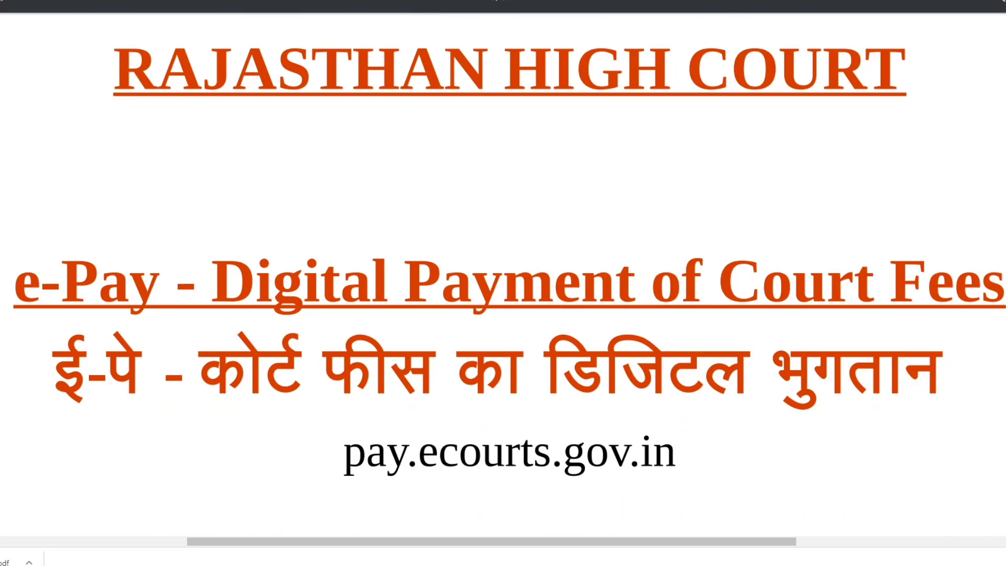
Switch from the e-Pay title slide to the Rajasthan High Court website tab with its ePay notice.
{"action": "left_click", "coordinate": [419, 1]}
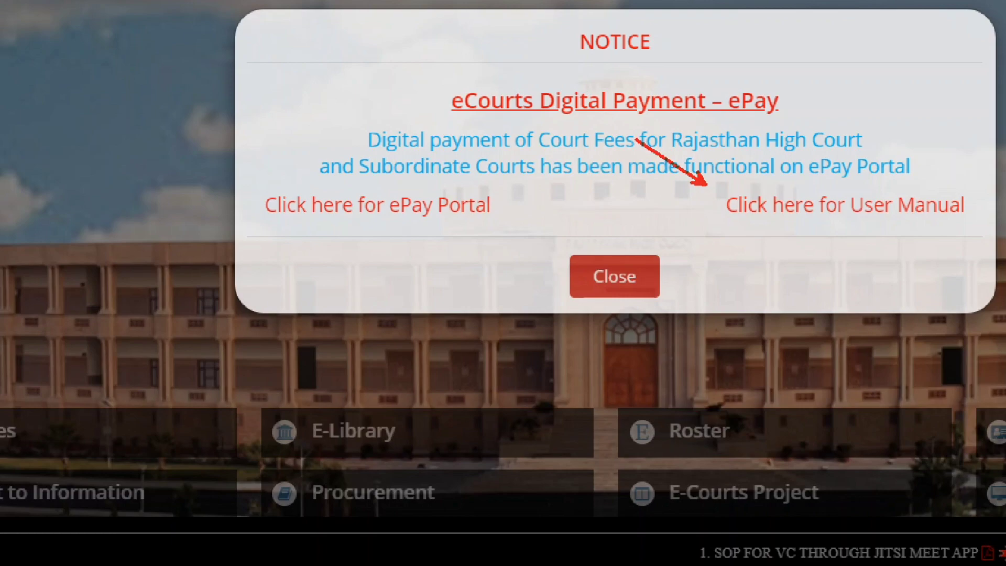
Open the eCourts ePay portal through the link in the Rajasthan High Court ePay notice.
{"action": "left_click_drag", "start_coordinate": [472, 196], "coordinate": [508, 125]}
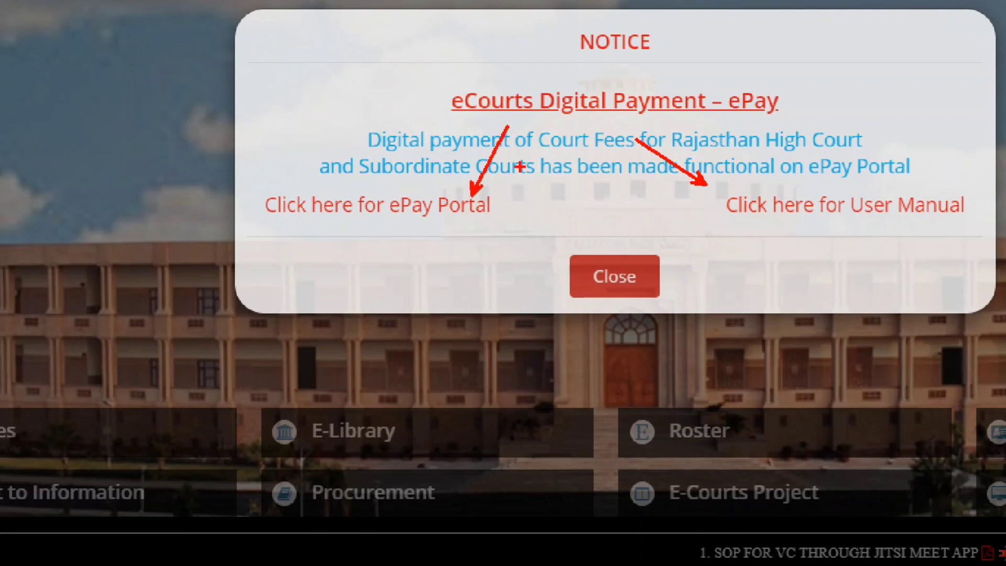
{"action": "key", "text": "Escape"}
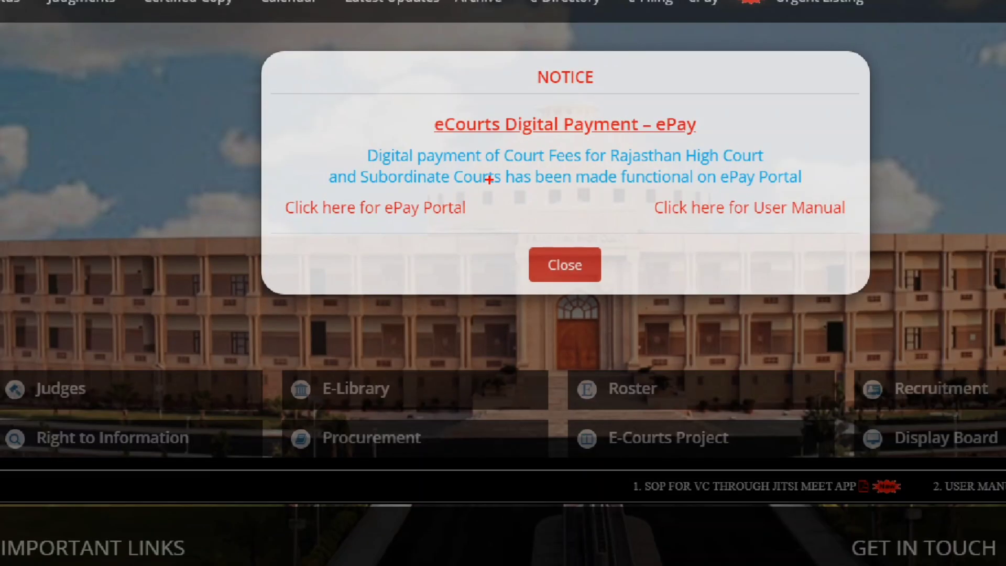
{"action": "key", "text": "Escape"}
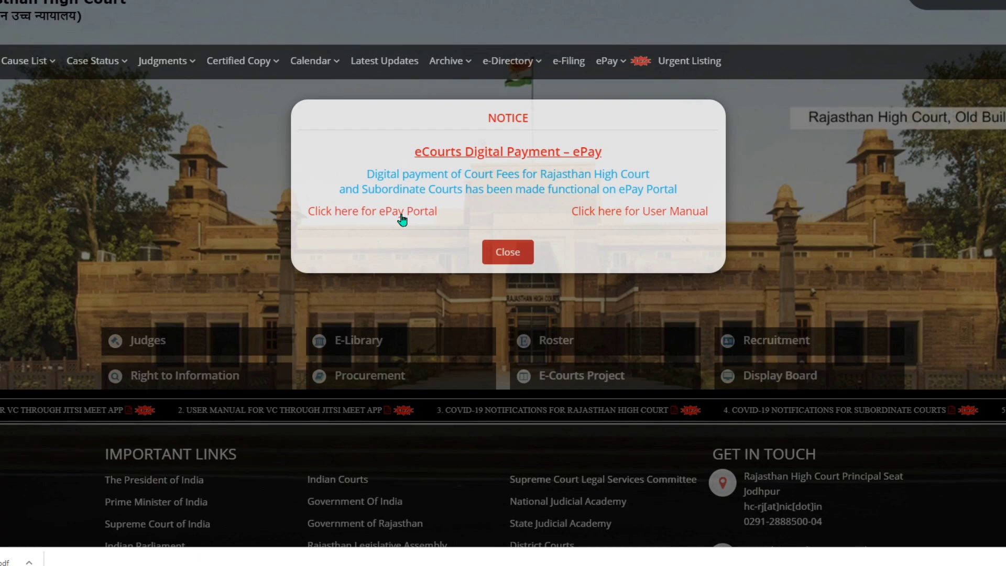
{"action": "left_click", "coordinate": [402, 219]}
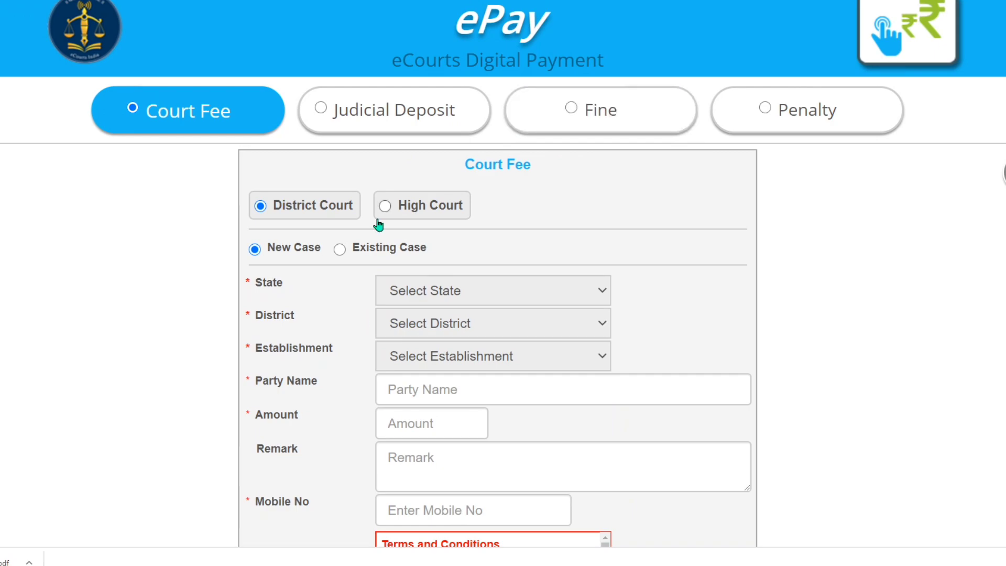
Switch the Court Fee form from District Court to High Court.
{"action": "left_click", "coordinate": [406, 211]}
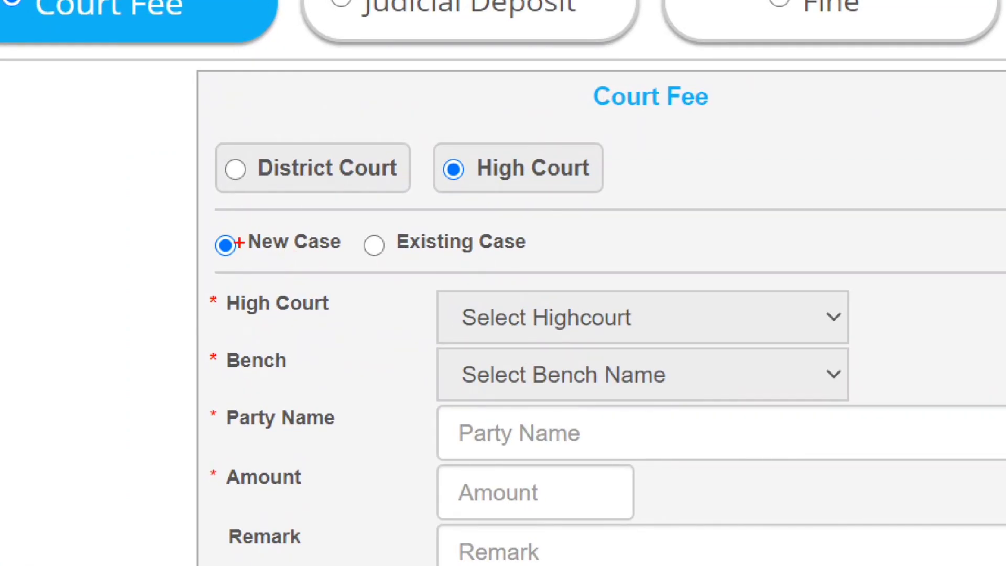
{"action": "left_click_drag", "start_coordinate": [312, 255], "coordinate": [377, 413]}
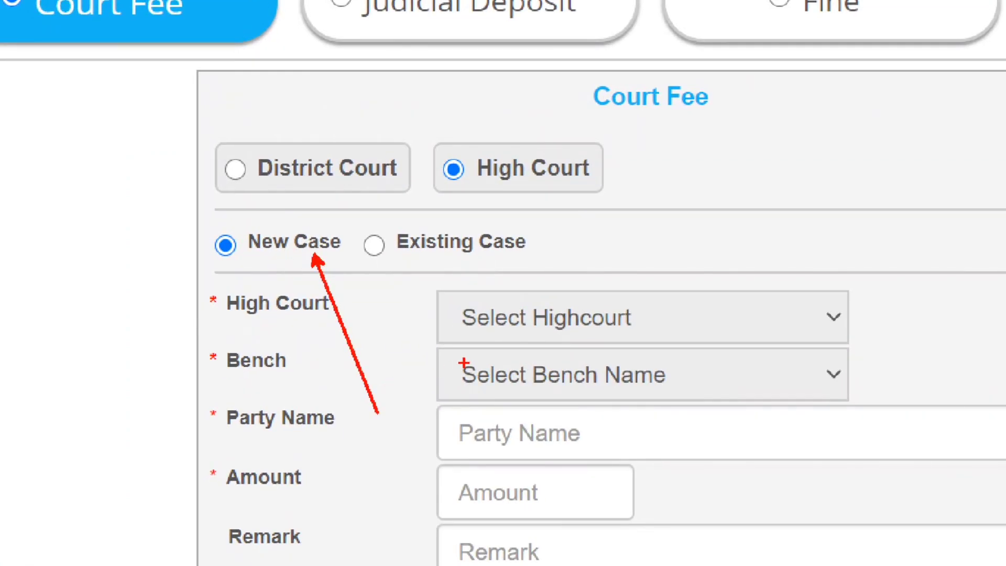
{"action": "mouse_move", "coordinate": [456, 235]}
{"action": "left_mouse_down"}
{"action": "mouse_move", "coordinate": [396, 70]}
{"action": "mouse_move", "coordinate": [461, 192]}
{"action": "mouse_move", "coordinate": [526, 194]}
{"action": "mouse_move", "coordinate": [514, 179]}
{"action": "left_mouse_up"}
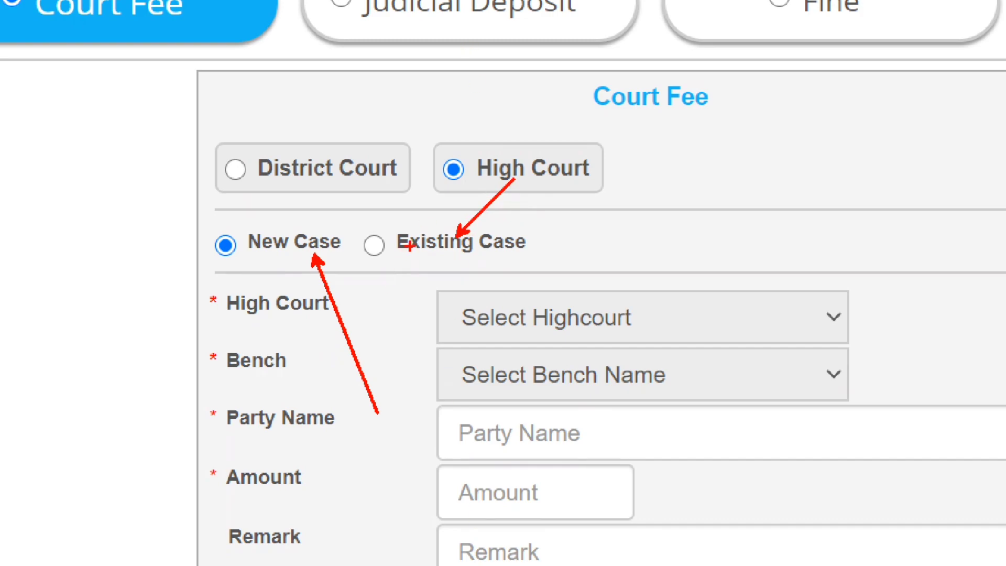
{"action": "key", "text": "Escape"}
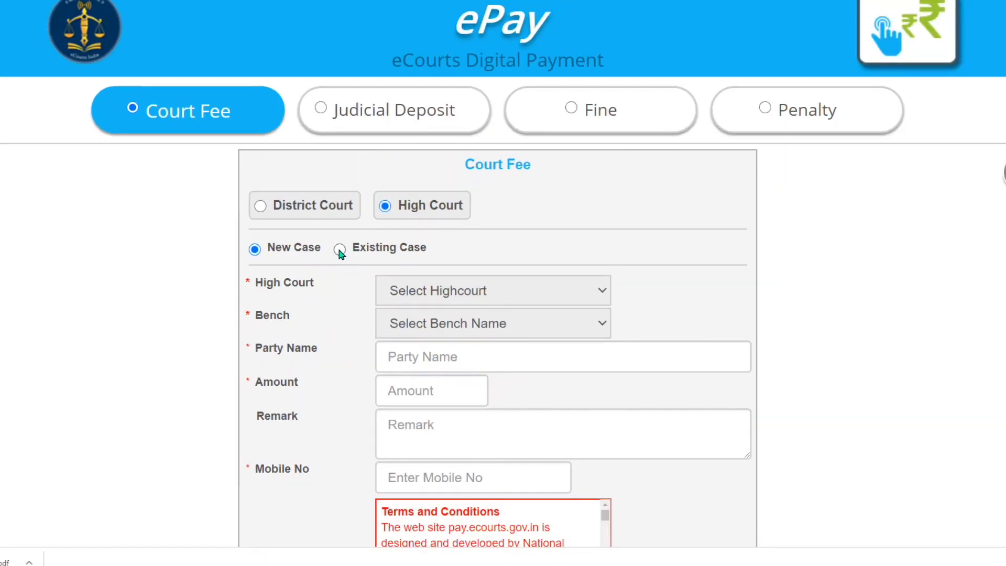
Mark the payment as Existing Case, search by Case No., and pick High Court Of Rajasthan.
{"action": "left_click", "coordinate": [339, 249]}
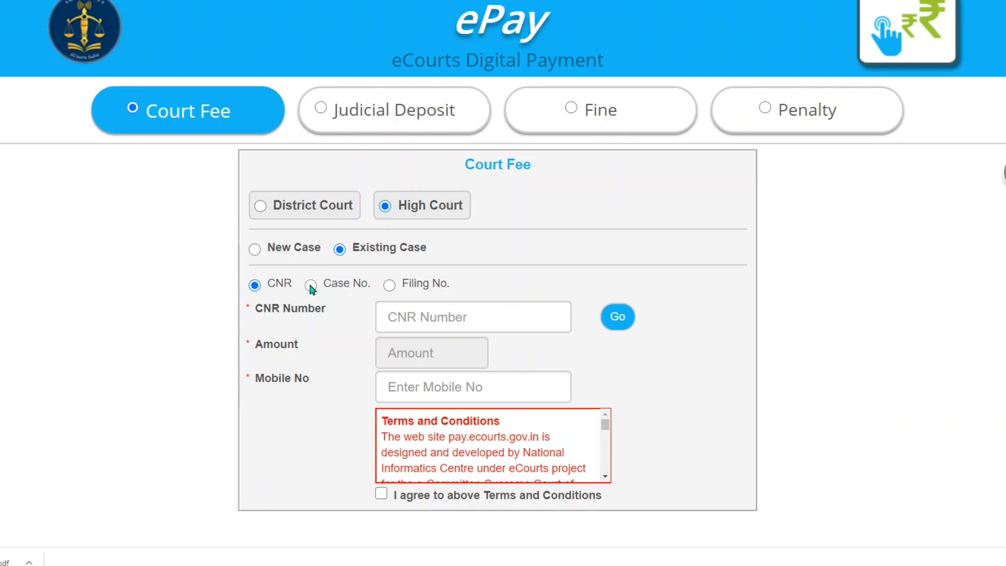
{"action": "left_click", "coordinate": [310, 286]}
{"action": "left_click", "coordinate": [486, 317]}
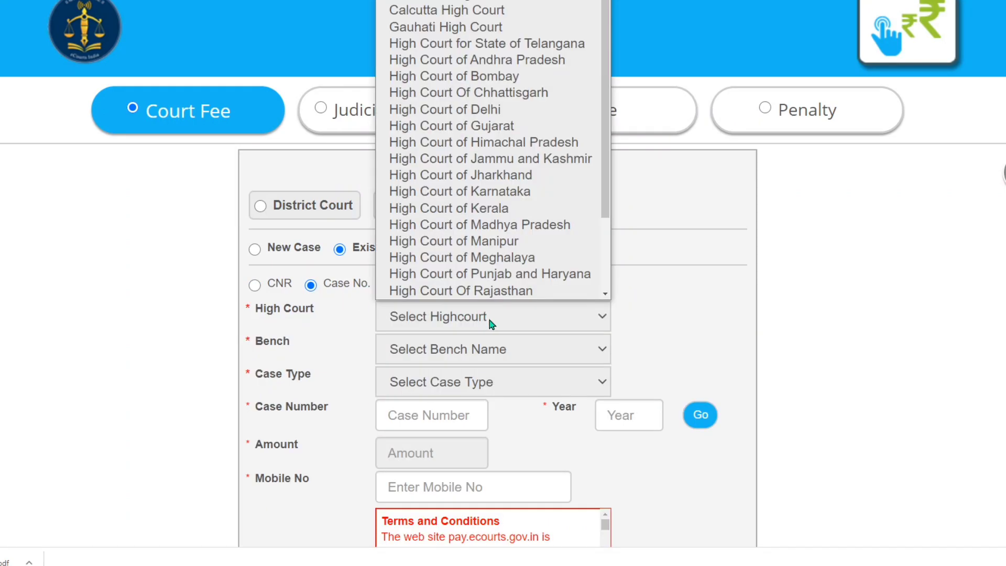
{"action": "left_click", "coordinate": [535, 274]}
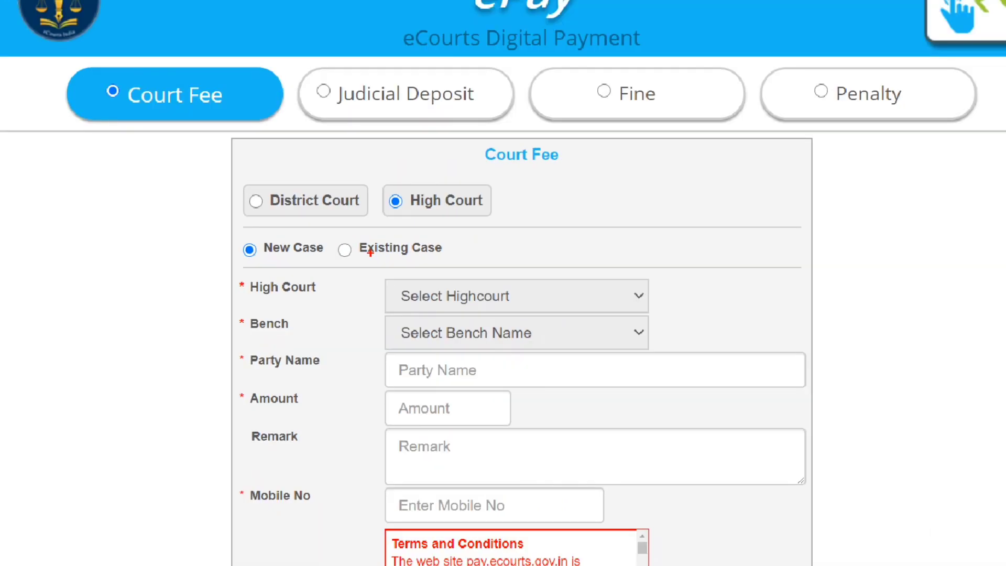
{"action": "left_click", "coordinate": [345, 250]}
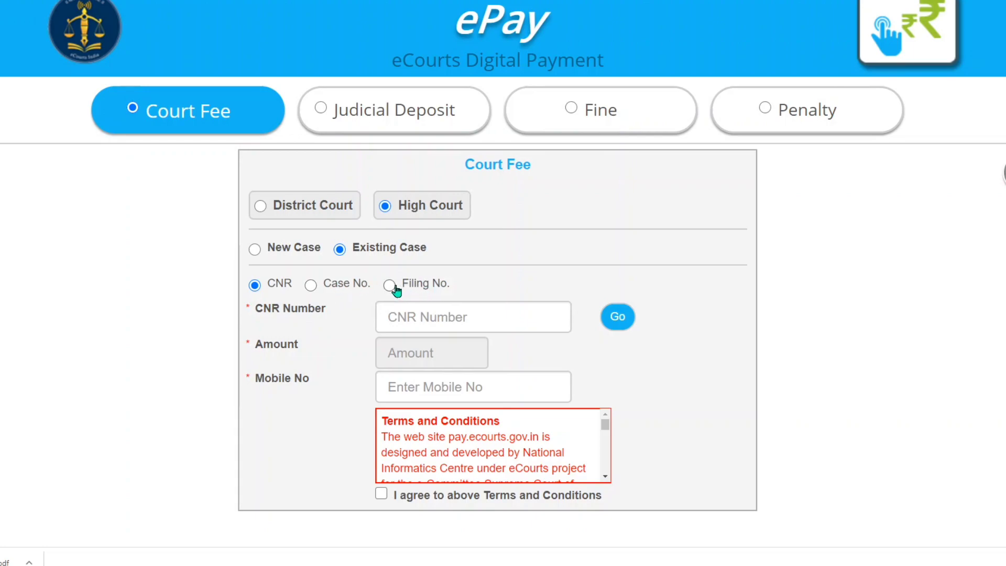
Search by case number at High Court Of Rajasthan, Bench at Jaipur.
{"action": "left_click", "coordinate": [310, 285]}
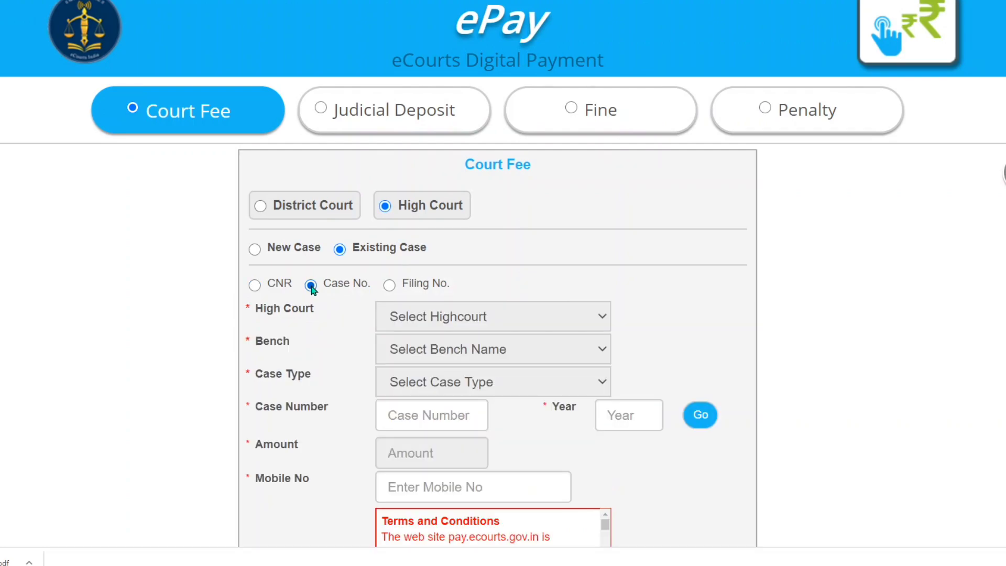
{"action": "left_click", "coordinate": [465, 314]}
{"action": "scroll", "coordinate": [511, 285], "scroll_direction": "down", "scroll_amount": 1}
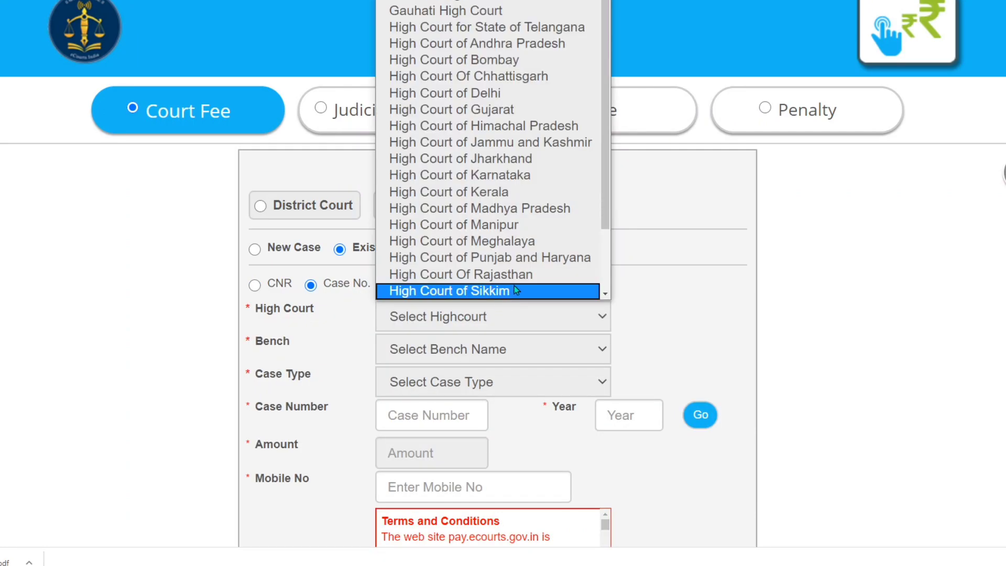
{"action": "left_click", "coordinate": [511, 272]}
{"action": "left_click", "coordinate": [501, 348]}
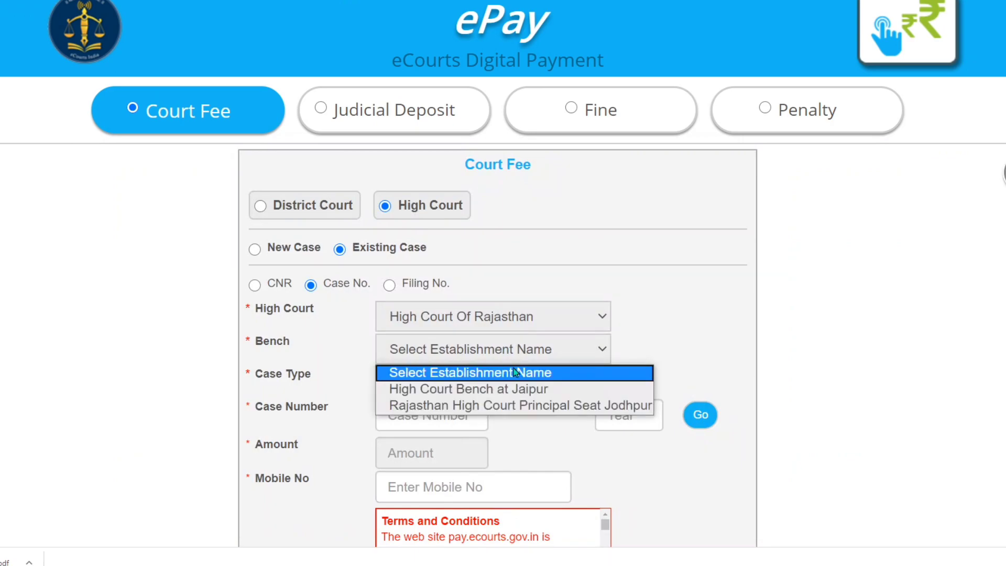
{"action": "left_click", "coordinate": [518, 388]}
{"action": "scroll", "coordinate": [495, 351], "scroll_direction": "down", "scroll_amount": 2}
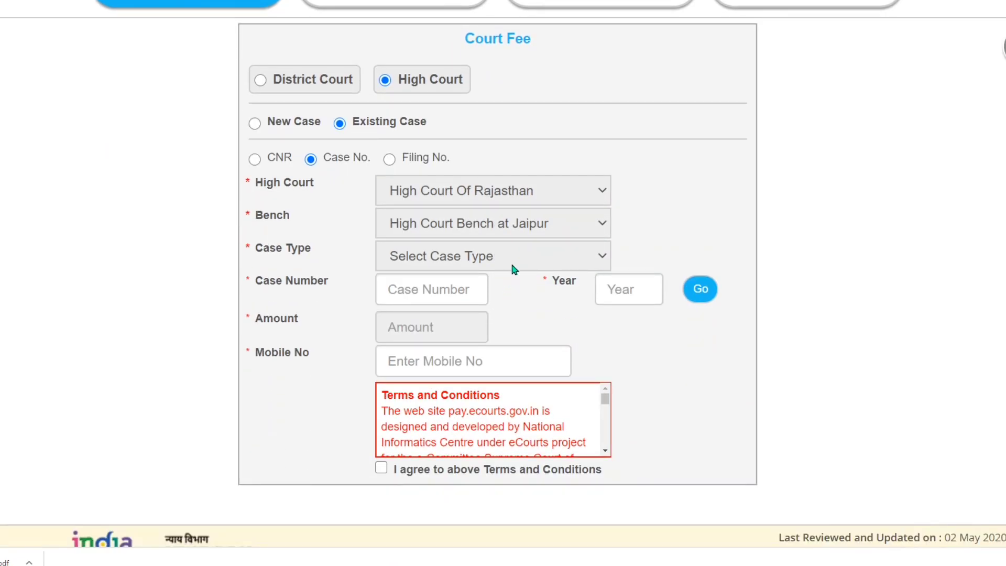
{"action": "left_click", "coordinate": [517, 255]}
{"action": "type", "text": "cw"}
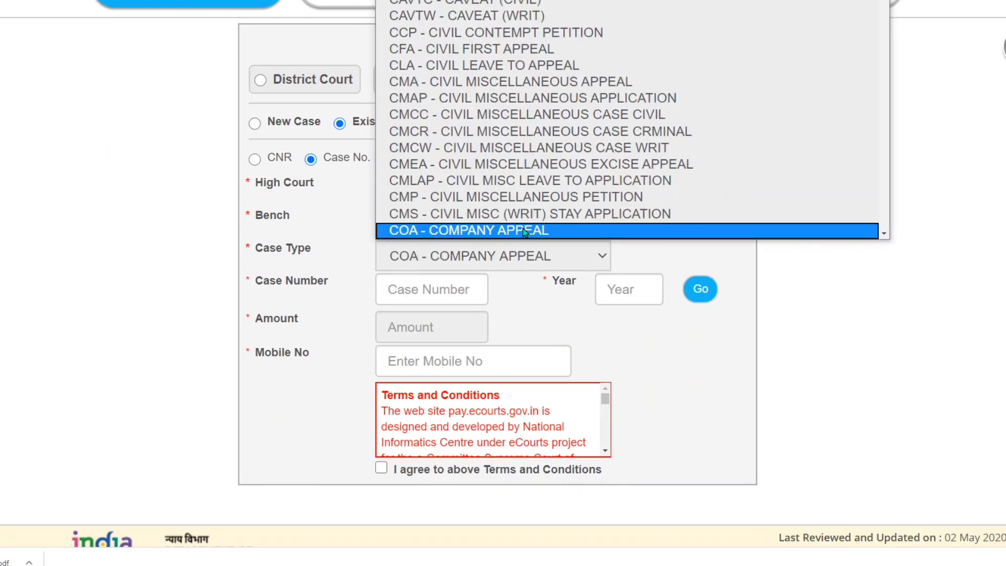
{"action": "left_click", "coordinate": [525, 231]}
{"action": "left_click", "coordinate": [443, 290]}
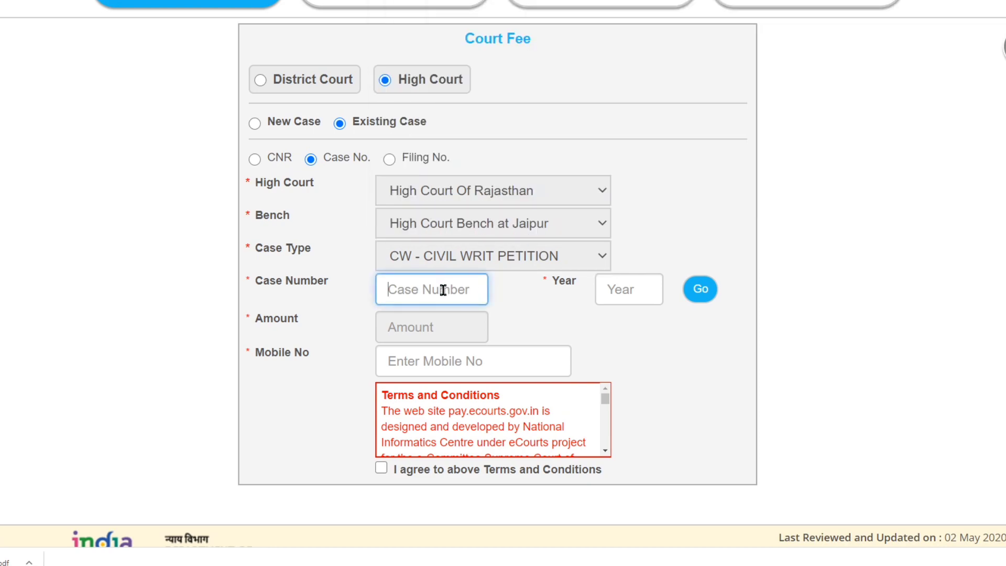
{"action": "left_click", "coordinate": [610, 290]}
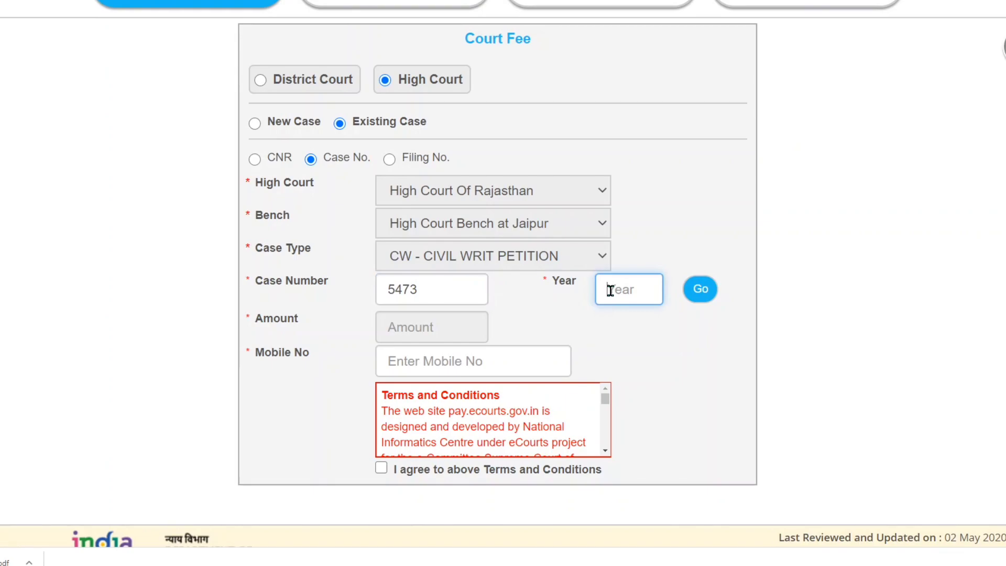
{"action": "type", "text": "2020"}
{"action": "left_click", "coordinate": [701, 294]}
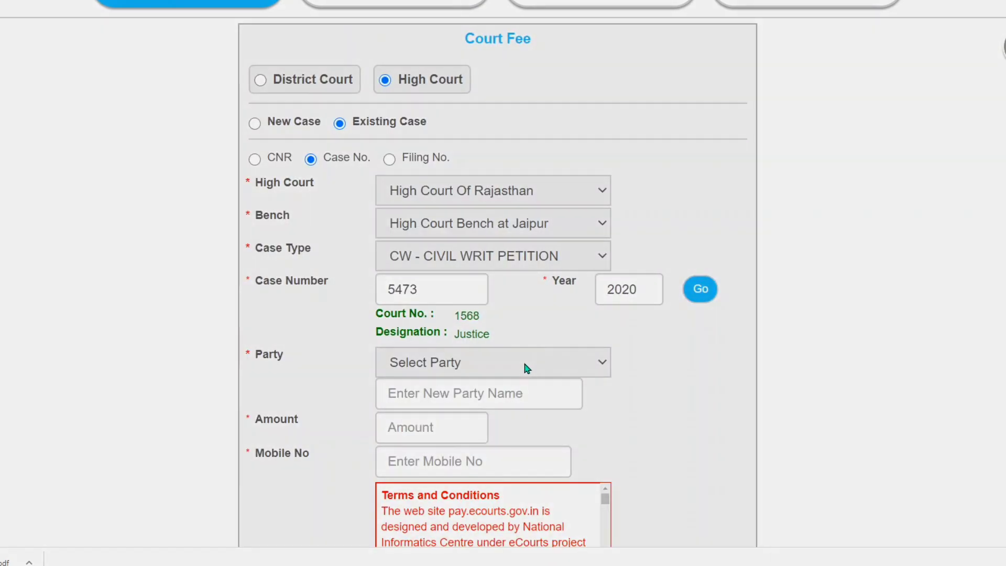
Choose the petitioner as the paying party and enter an amount of 25.
{"action": "left_click", "coordinate": [526, 367]}
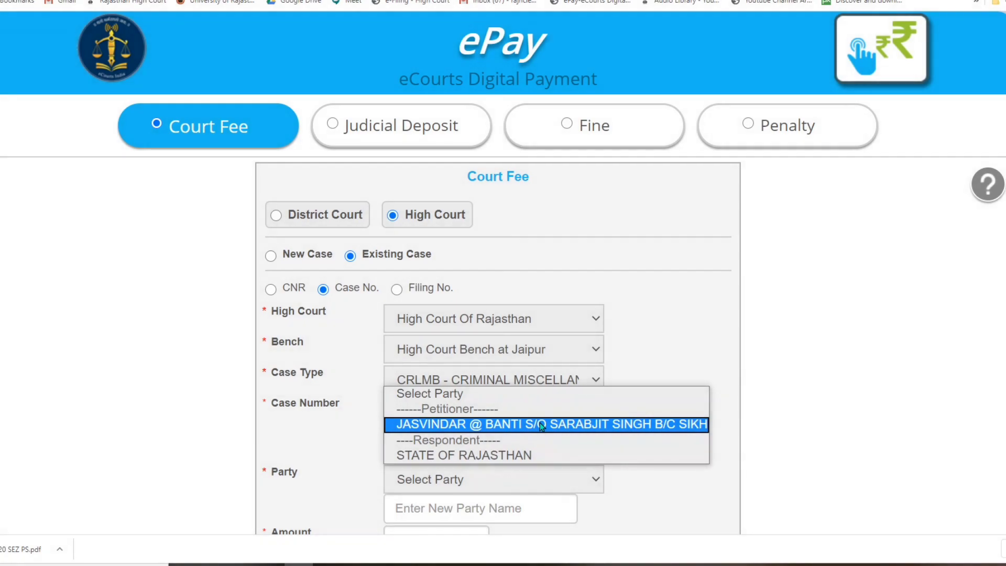
{"action": "left_click", "coordinate": [539, 422]}
{"action": "scroll", "coordinate": [518, 438], "scroll_direction": "down", "scroll_amount": 3}
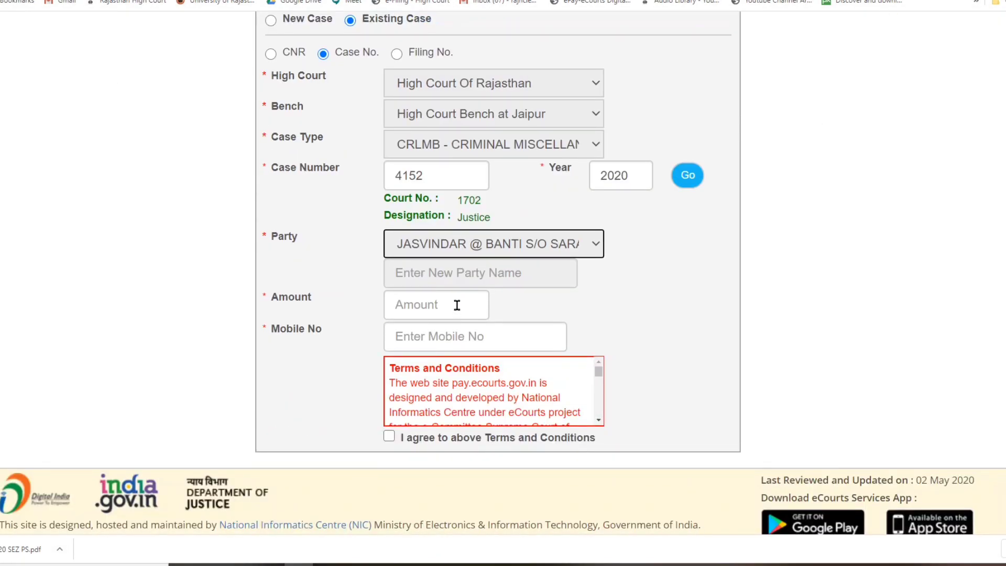
{"action": "left_click", "coordinate": [447, 303]}
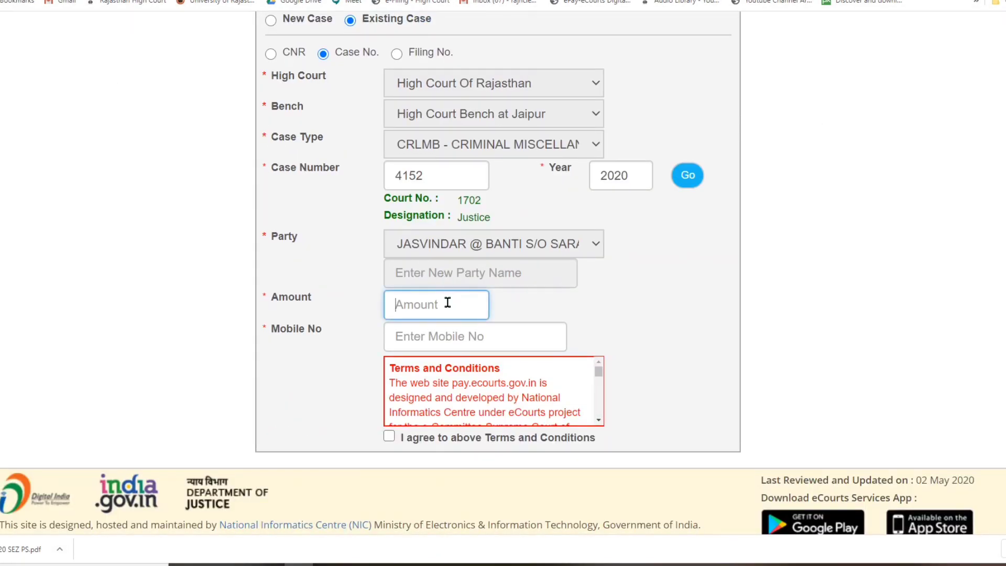
{"action": "type", "text": "25"}
Enter the mobile number, accept the terms and conditions, and generate an OTP.
{"action": "left_click", "coordinate": [461, 336]}
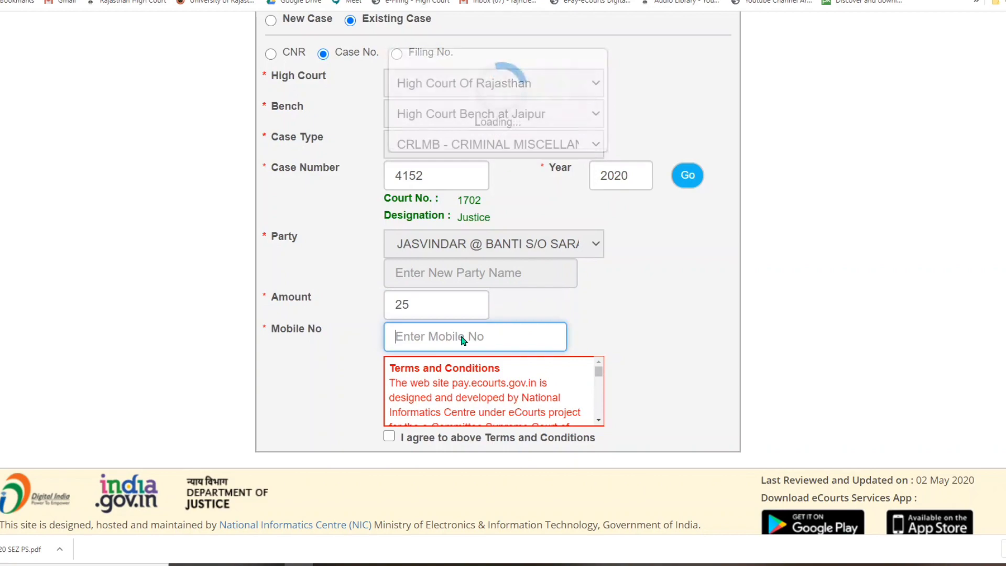
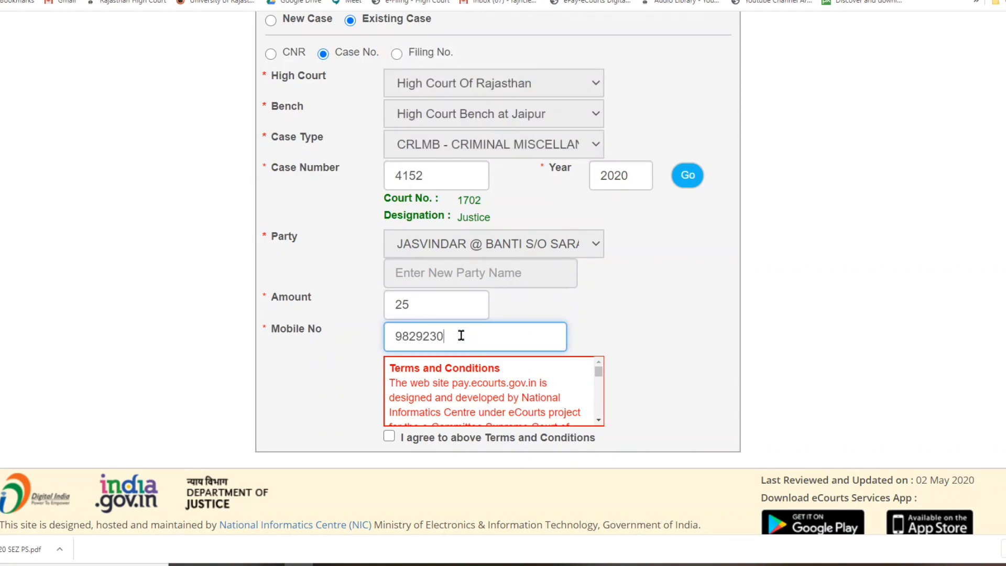
{"action": "left_click", "coordinate": [390, 437]}
{"action": "left_click", "coordinate": [390, 437]}
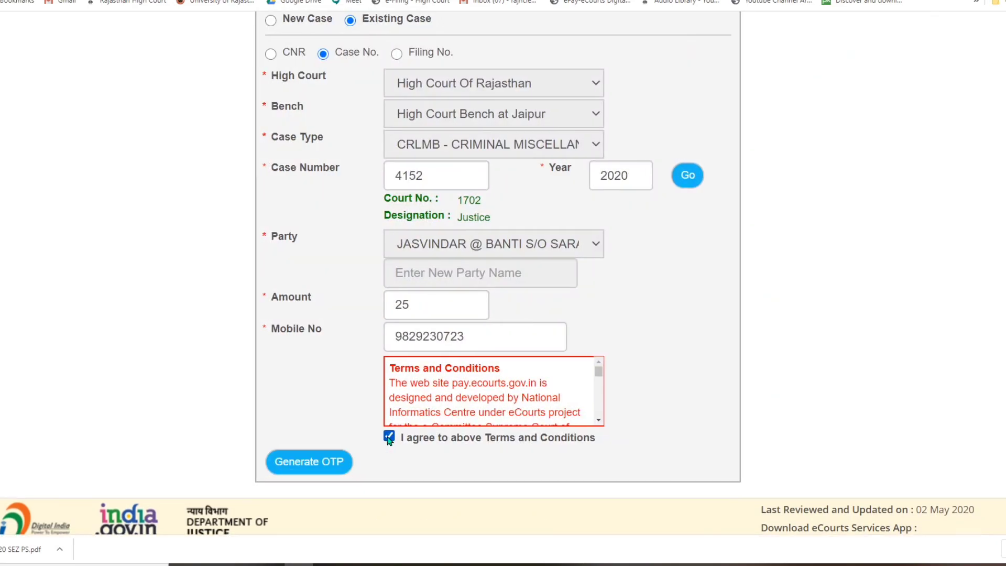
{"action": "scroll", "coordinate": [315, 414], "scroll_direction": "down", "scroll_amount": 2}
{"action": "left_click", "coordinate": [308, 385]}
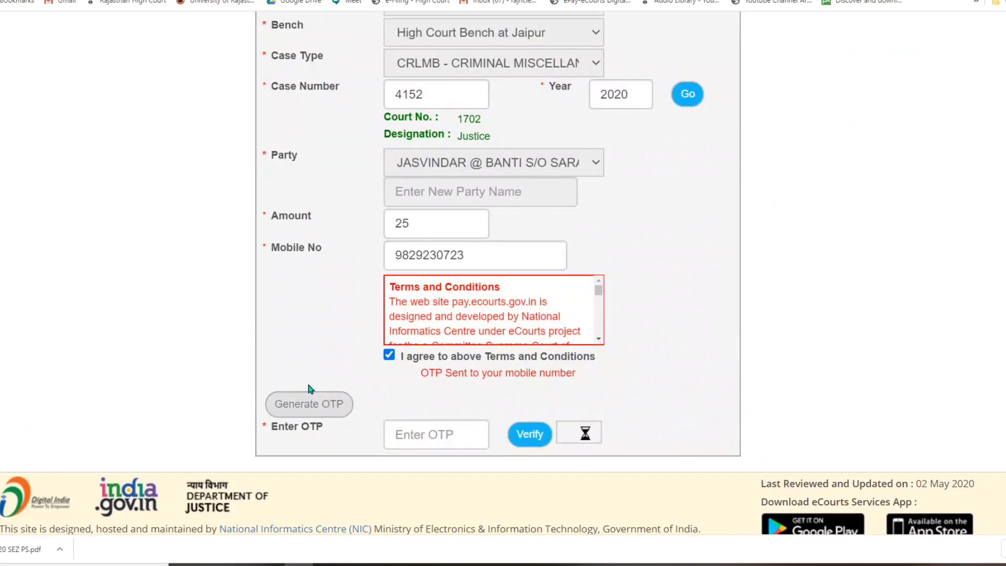
Enter the received OTP and verify it to move on to eGRAS.
{"action": "left_click", "coordinate": [424, 427]}
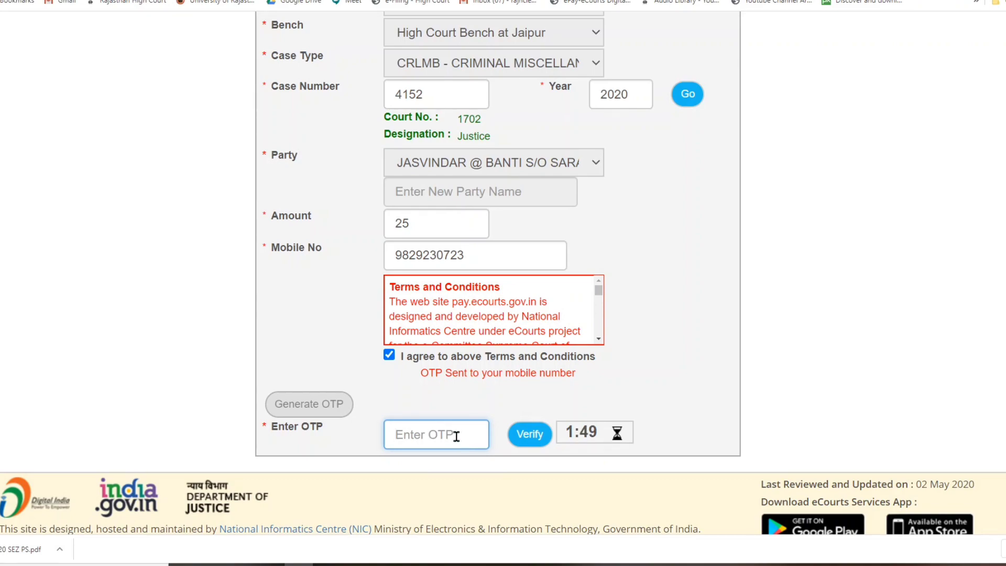
{"action": "left_click", "coordinate": [530, 439]}
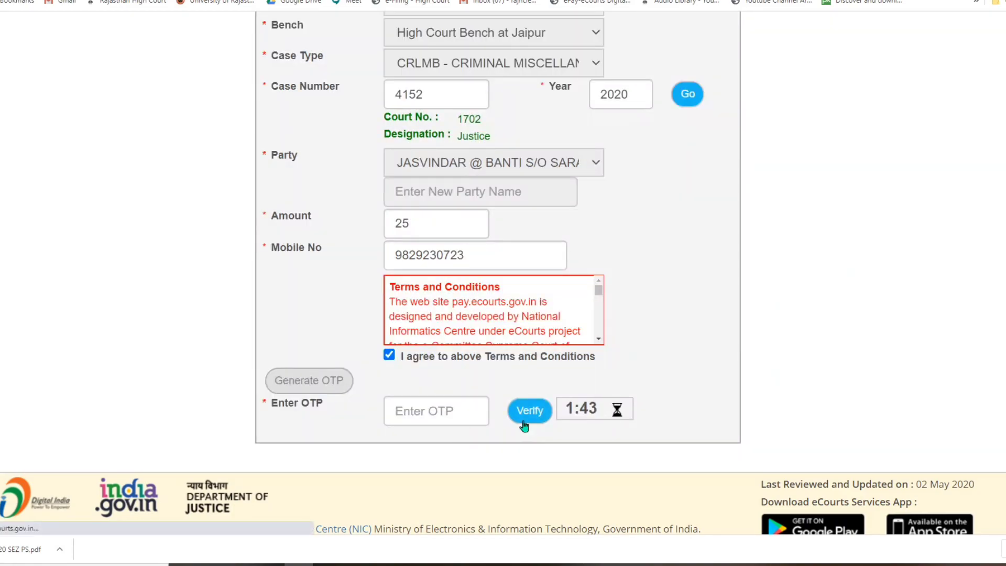
{"action": "left_click", "coordinate": [450, 414]}
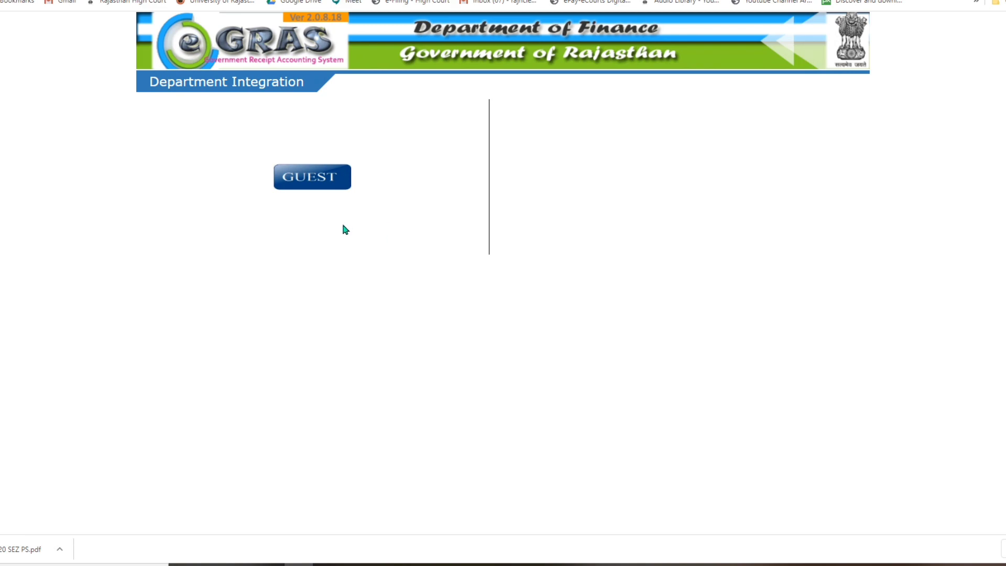
Continue on the eGRAS Department Integration page as a guest.
{"action": "left_click", "coordinate": [304, 188]}
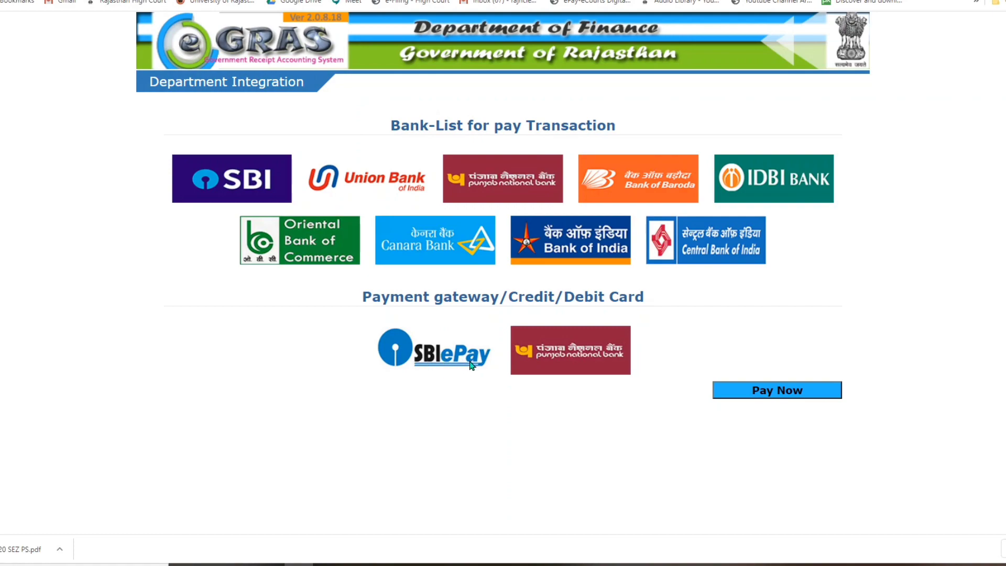
Choose State Bank of India, save the payment record and acknowledge the saved notice.
{"action": "left_click", "coordinate": [212, 182]}
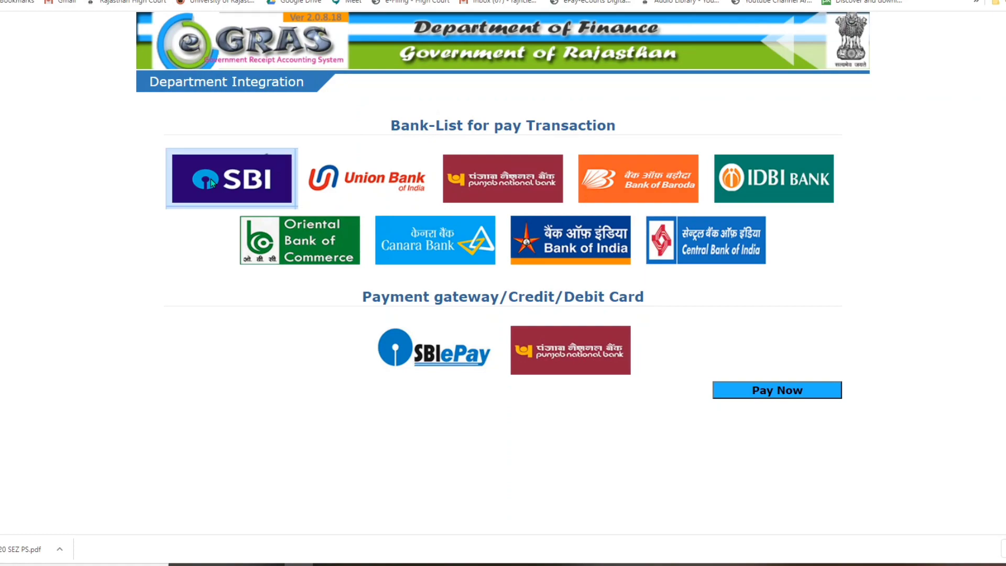
{"action": "left_click", "coordinate": [780, 393]}
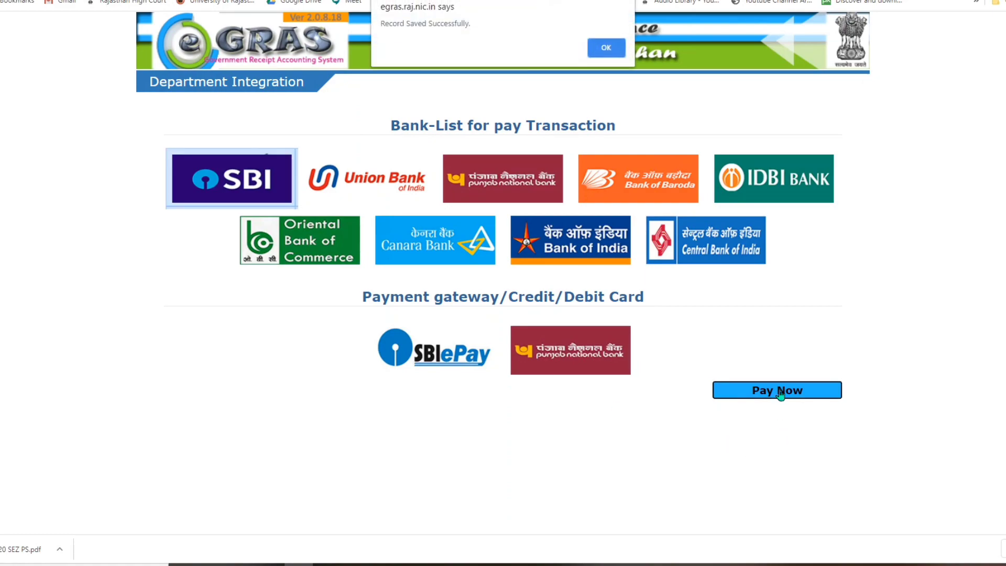
{"action": "left_click", "coordinate": [608, 46]}
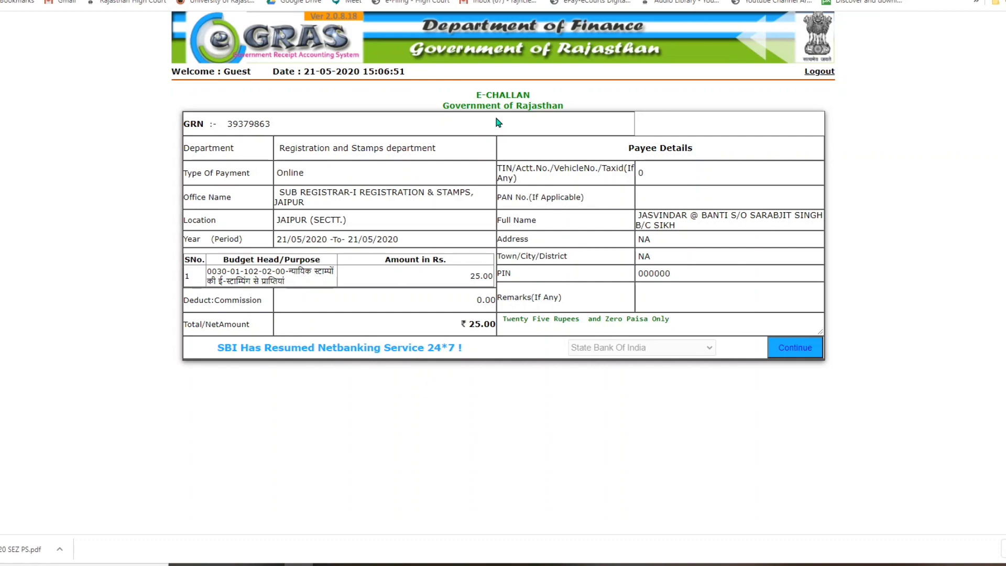
Accept the challan period and GRN notice, then continue to SBI's payment page.
{"action": "left_click", "coordinate": [792, 345]}
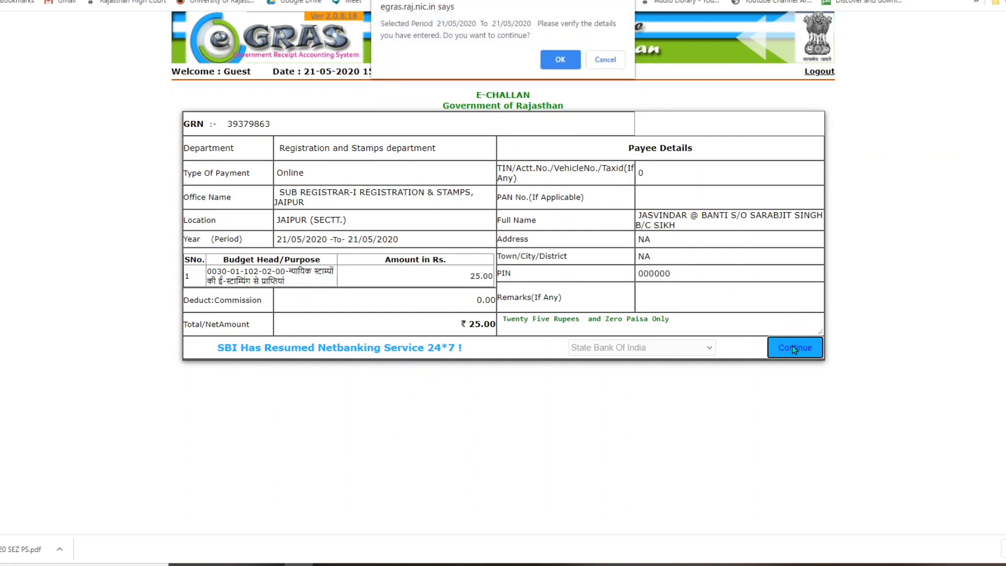
{"action": "left_click", "coordinate": [552, 57]}
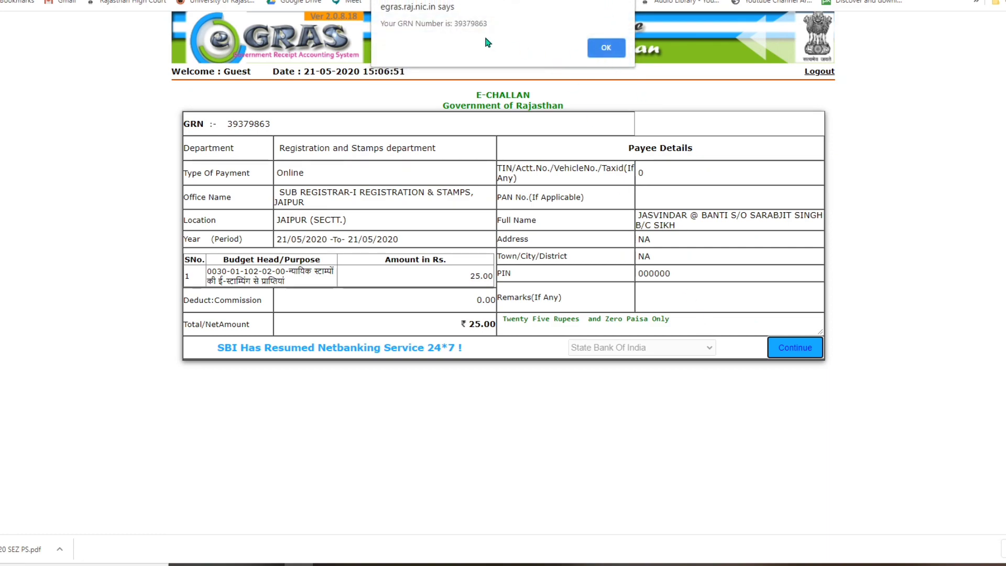
{"action": "left_click", "coordinate": [611, 51]}
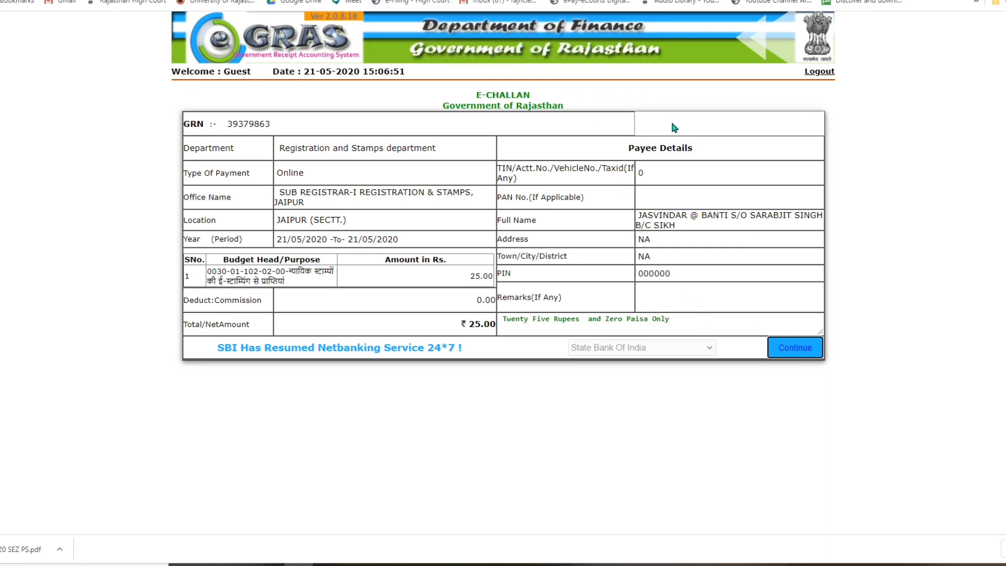
{"action": "left_click", "coordinate": [803, 348]}
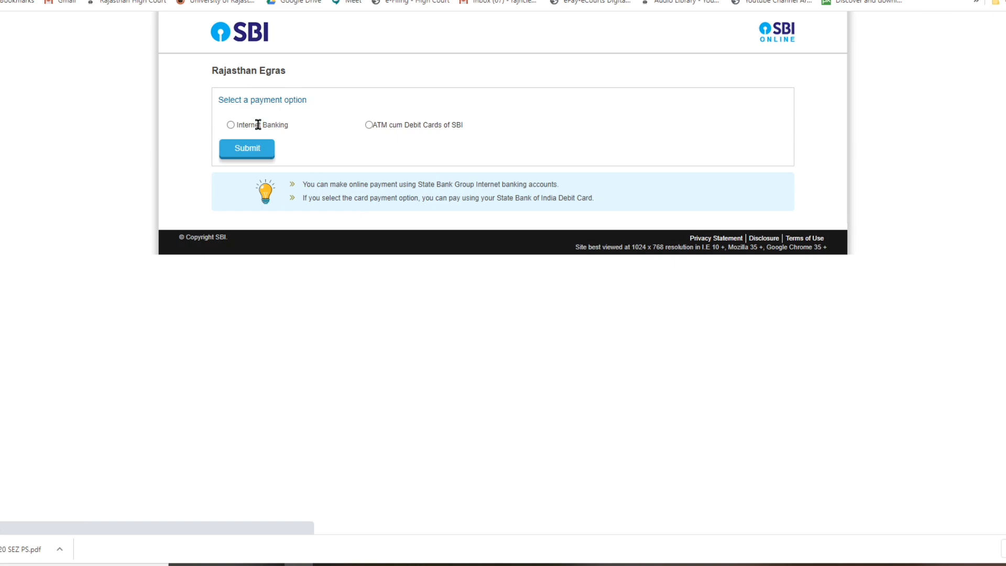
Pay the ₹25.00 Rajasthan Egras challan through SBI internet banking and confirm the payment.
{"action": "left_click", "coordinate": [248, 149]}
{"action": "left_click", "coordinate": [282, 170]}
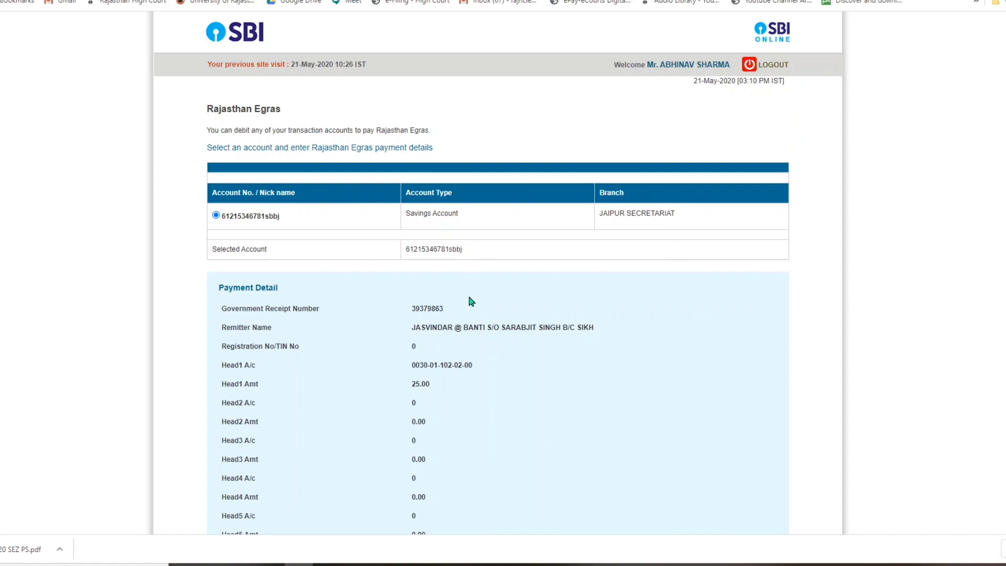
{"action": "scroll", "coordinate": [466, 300], "scroll_direction": "down", "scroll_amount": 7}
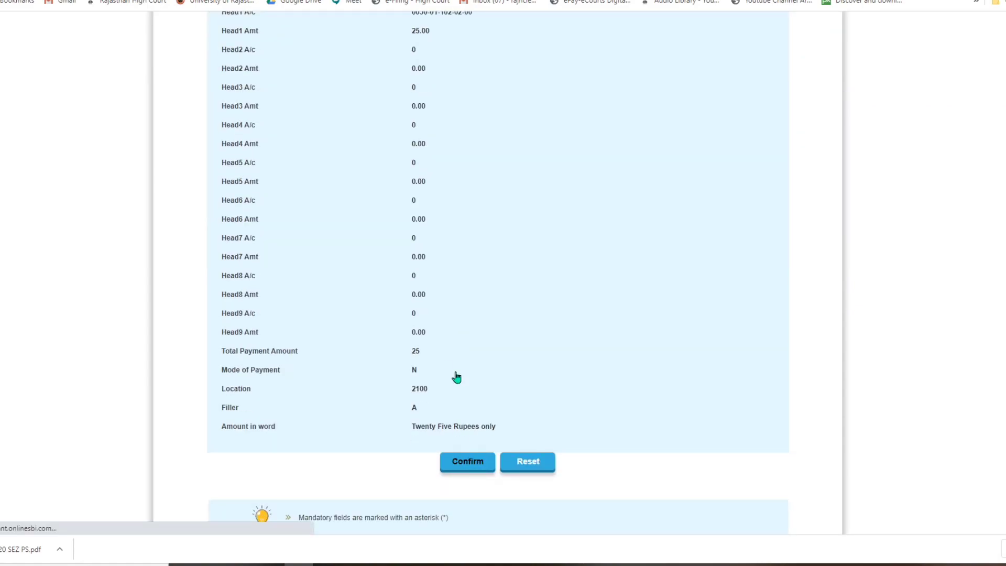
{"action": "scroll", "coordinate": [488, 481], "scroll_direction": "up", "scroll_amount": 10}
{"action": "scroll", "coordinate": [488, 481], "scroll_direction": "down", "scroll_amount": 10}
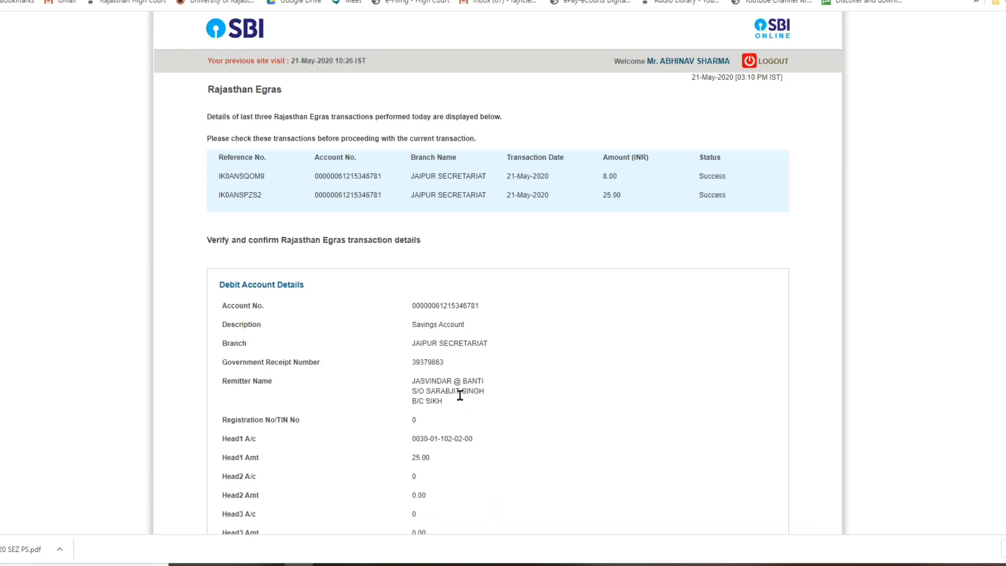
{"action": "left_click", "coordinate": [466, 379]}
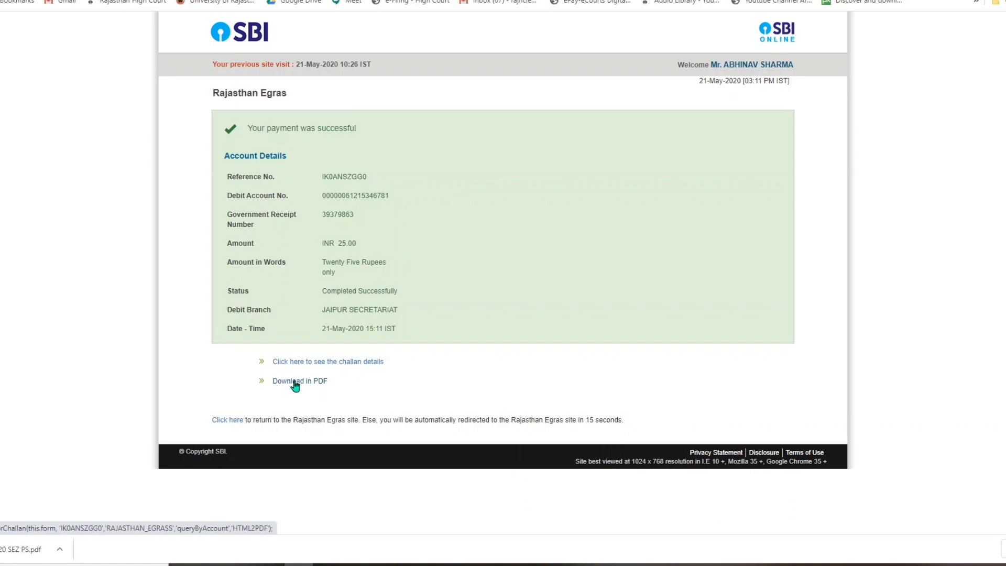
Download the payment confirmation PDF, dismiss the status notice, and go back to the department website.
{"action": "left_click", "coordinate": [305, 386]}
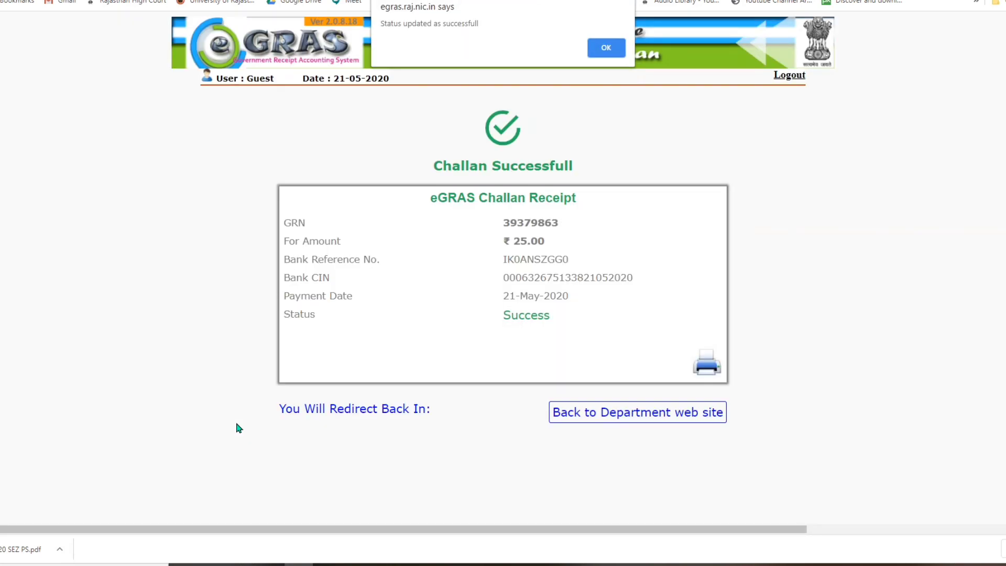
{"action": "left_click", "coordinate": [604, 48]}
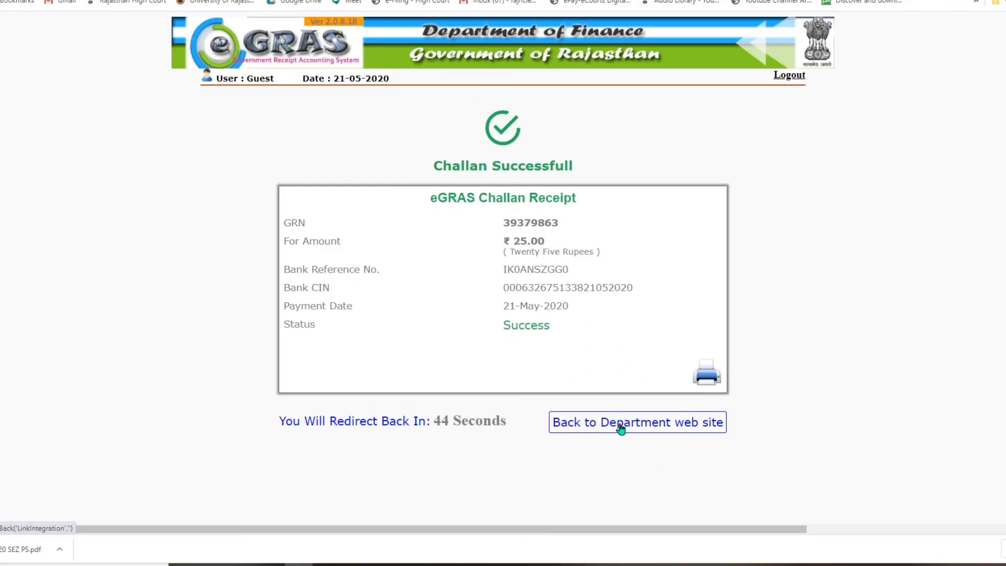
{"action": "left_click", "coordinate": [620, 427]}
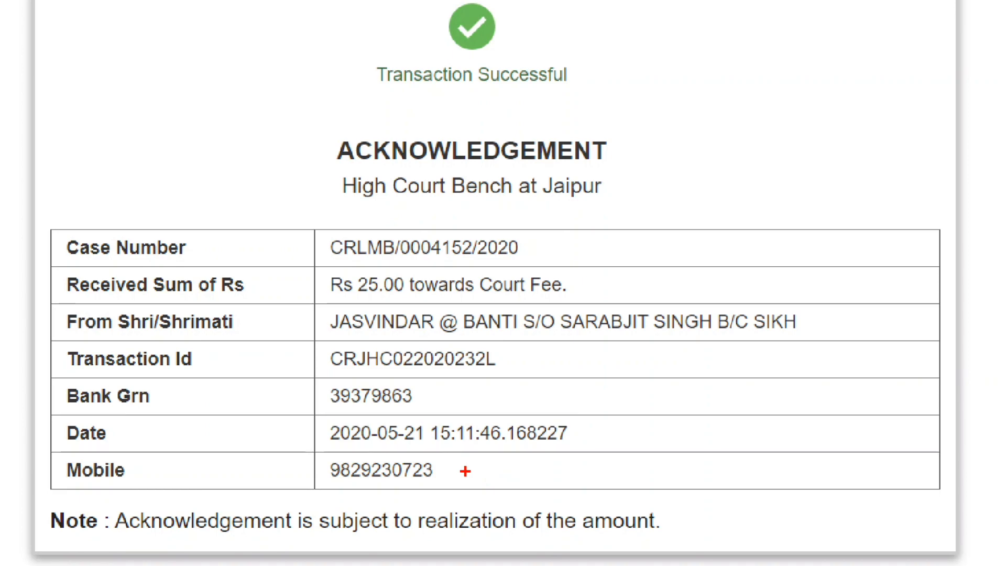
{"action": "mouse_move", "coordinate": [465, 471]}
{"action": "left_mouse_down"}
{"action": "mouse_move", "coordinate": [614, 446]}
{"action": "mouse_move", "coordinate": [755, 443]}
{"action": "mouse_move", "coordinate": [855, 386]}
{"action": "left_mouse_up"}
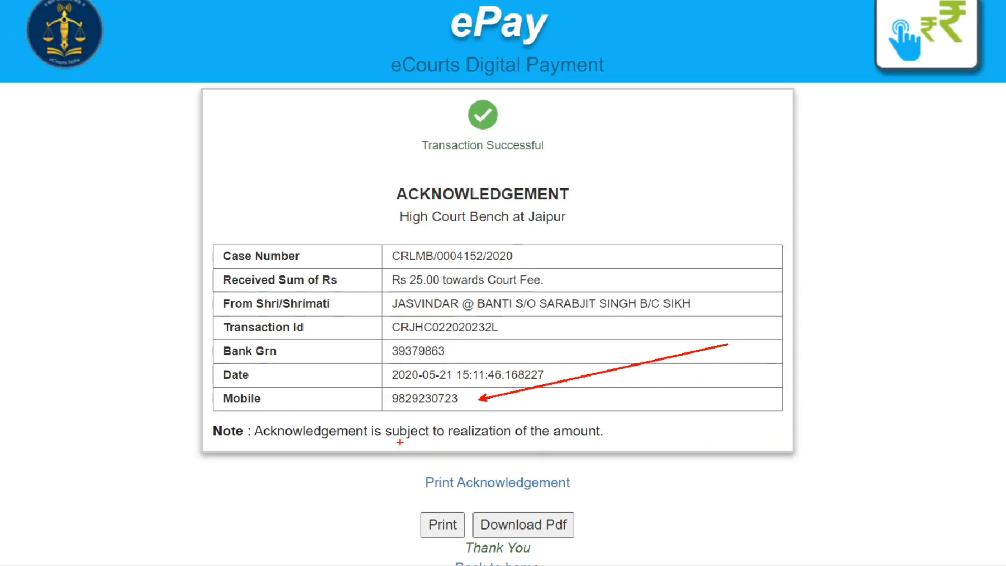
{"action": "key", "text": "super"}
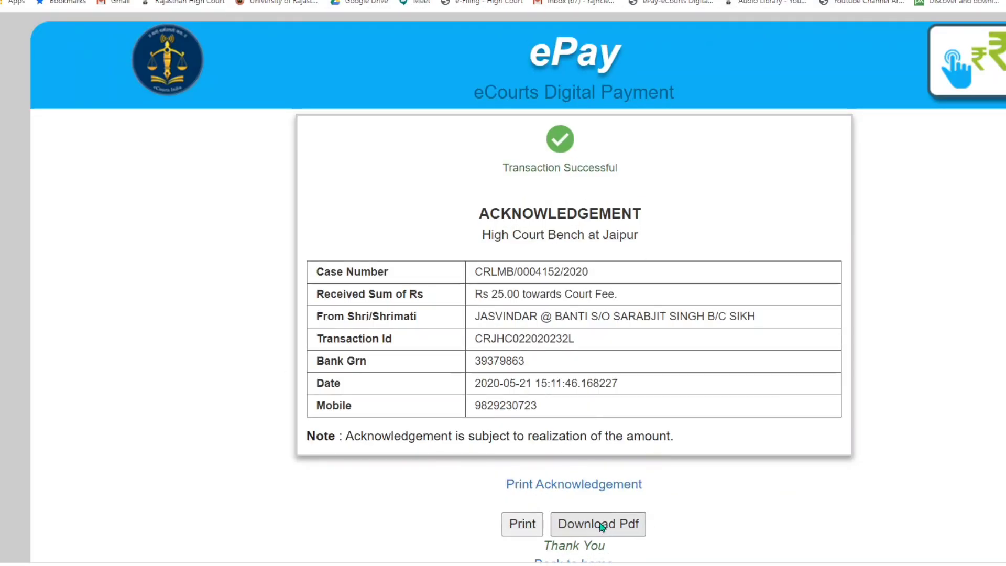
{"action": "left_click", "coordinate": [603, 526]}
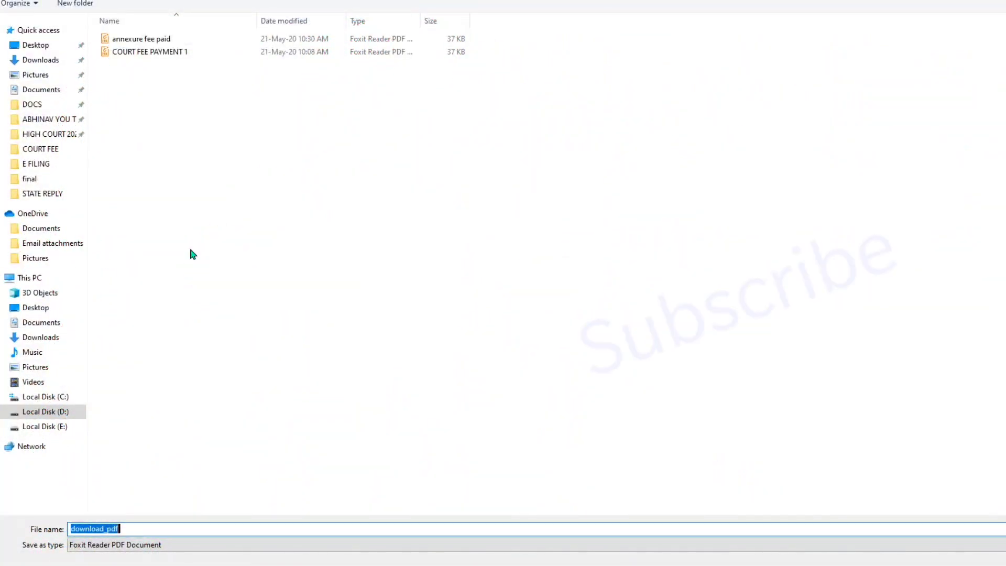
{"action": "type", "text": "COURT FEE IN"}
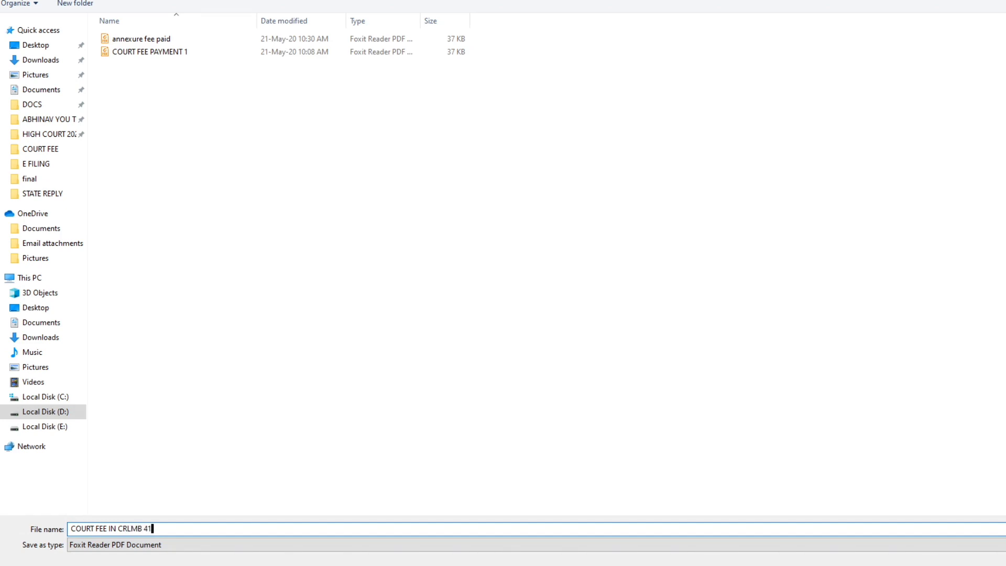
{"action": "key", "text": "Return"}
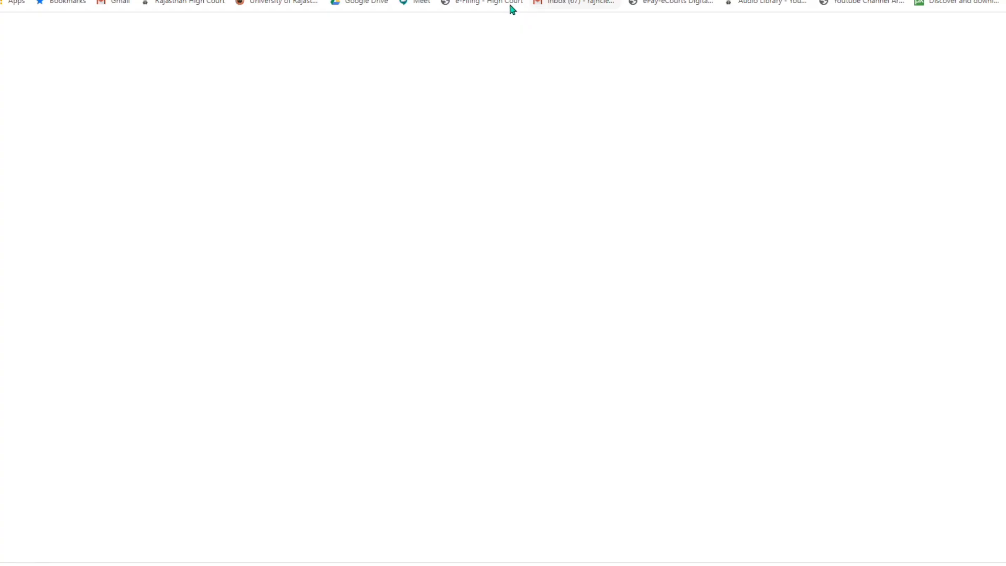
Open the High Court e-Filing site from the bookmark and enter the login captcha.
{"action": "left_click", "coordinate": [490, 4]}
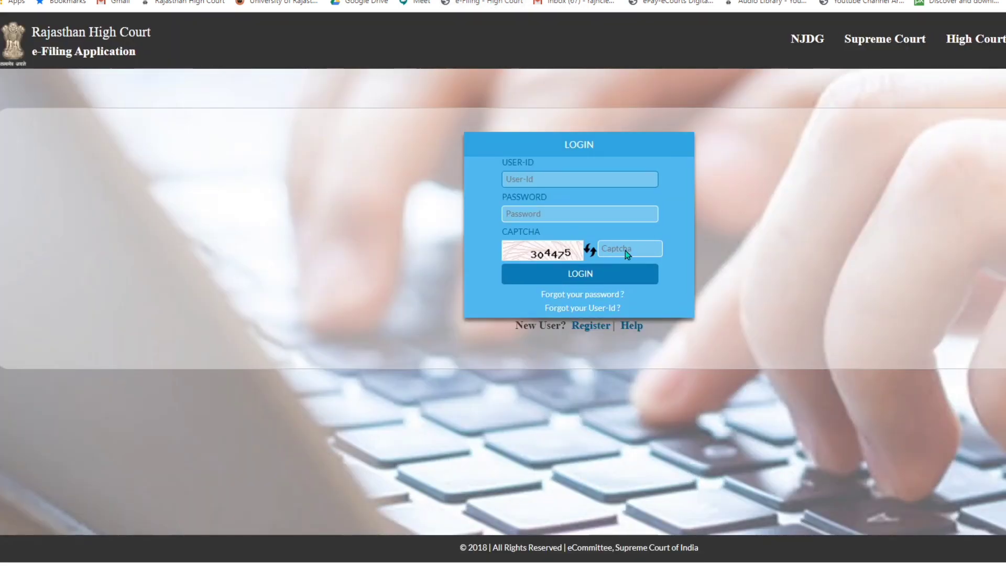
{"action": "left_click", "coordinate": [625, 251]}
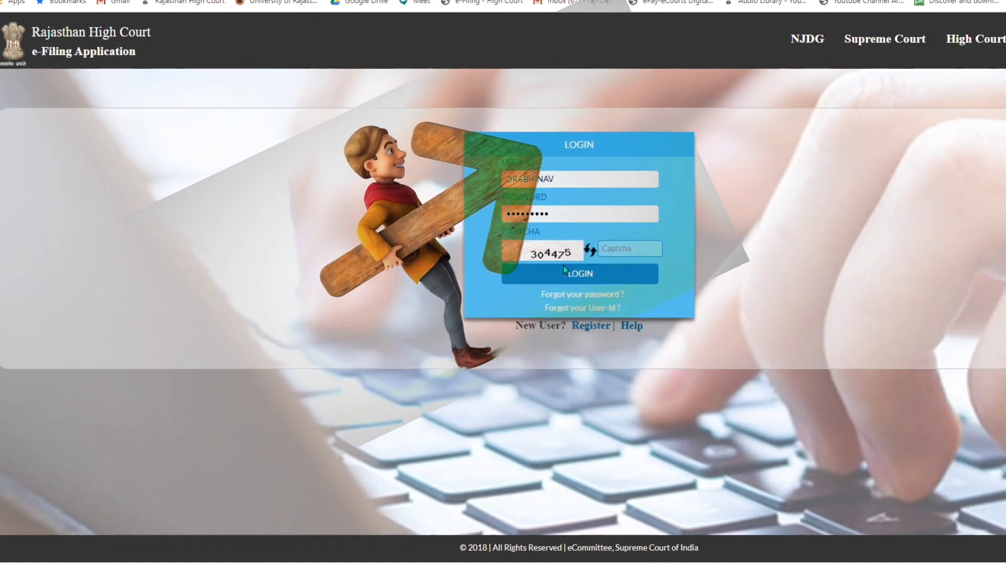
{"action": "type", "text": "30"}
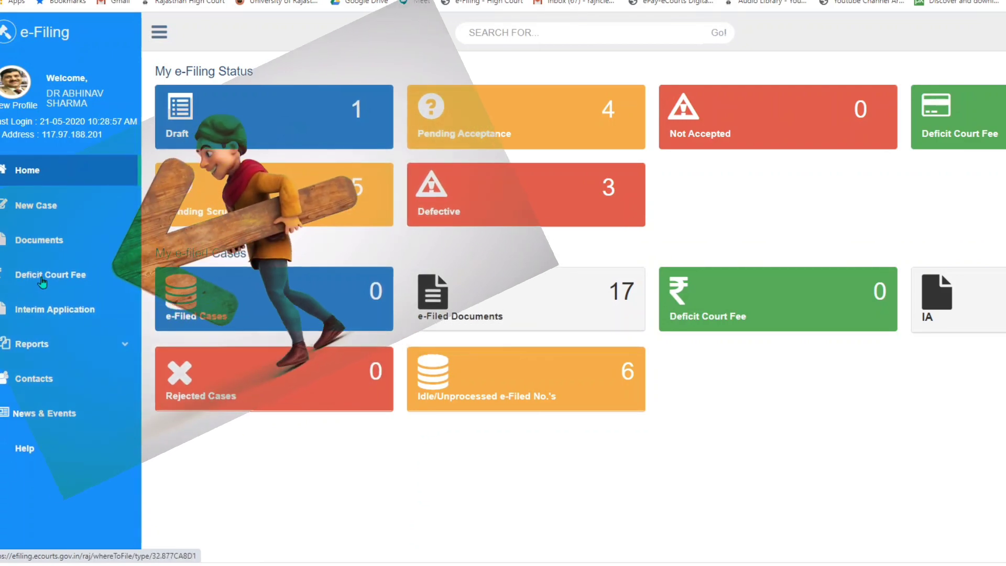
Start a Deficit Court Fee filing for the Jaipur Bench, searching by case number.
{"action": "left_click", "coordinate": [36, 276]}
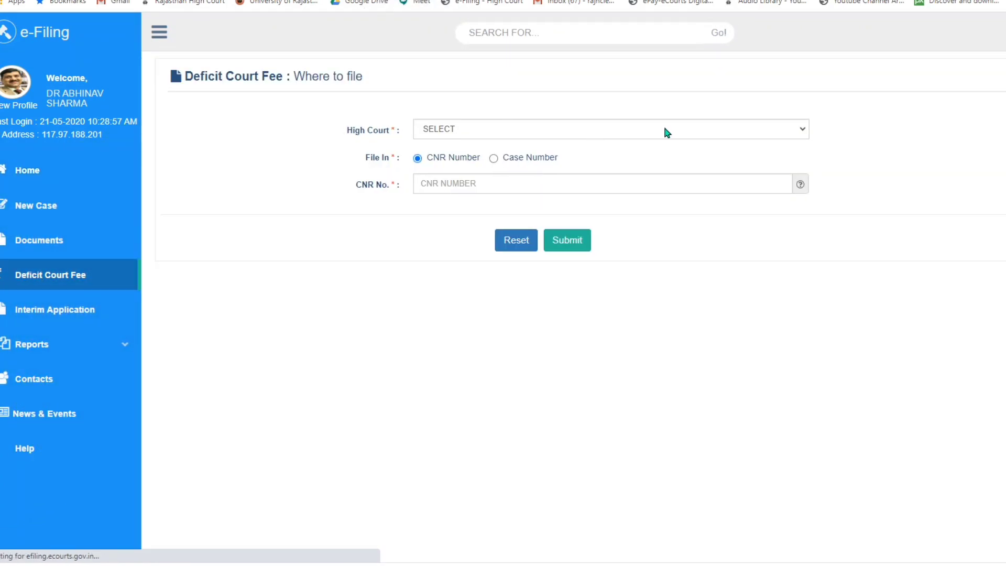
{"action": "left_click", "coordinate": [664, 129]}
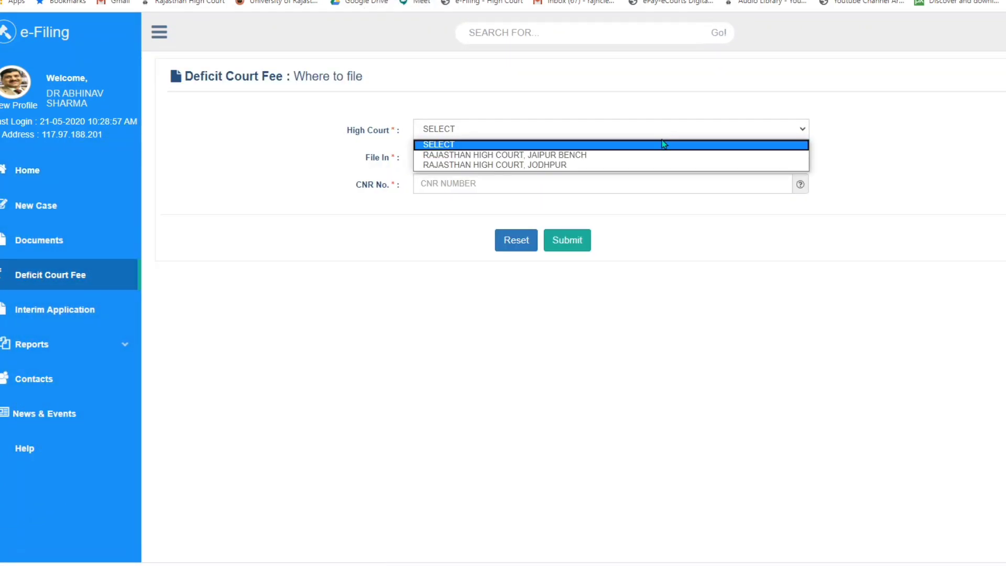
{"action": "left_click", "coordinate": [632, 158]}
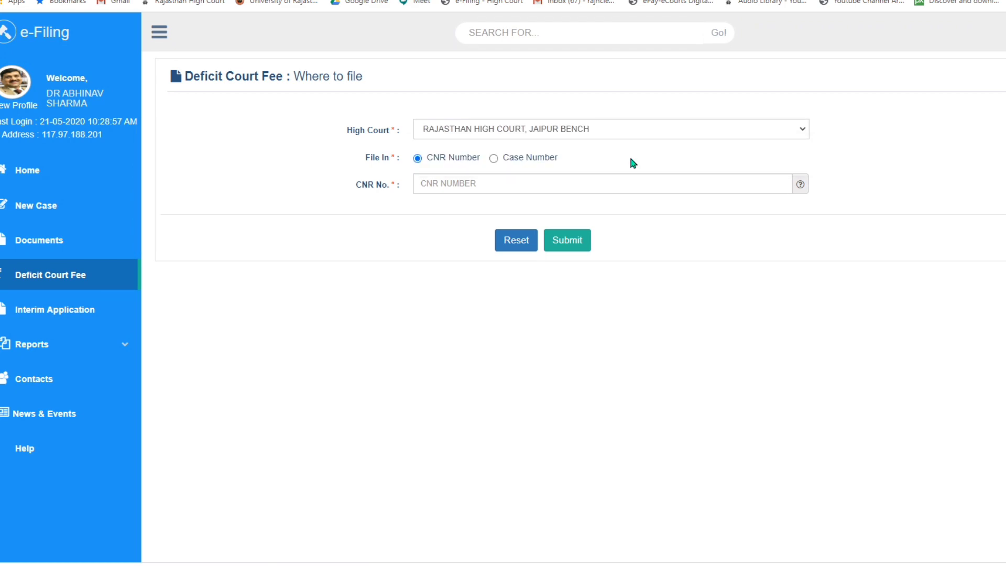
{"action": "left_click", "coordinate": [513, 160]}
{"action": "left_click", "coordinate": [512, 192]}
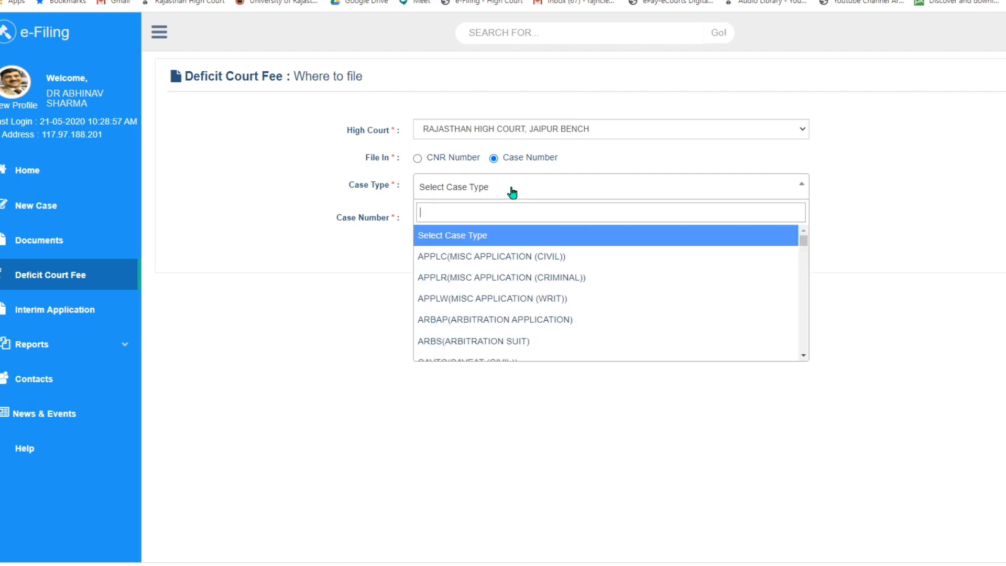
{"action": "type", "text": "CRLMB"}
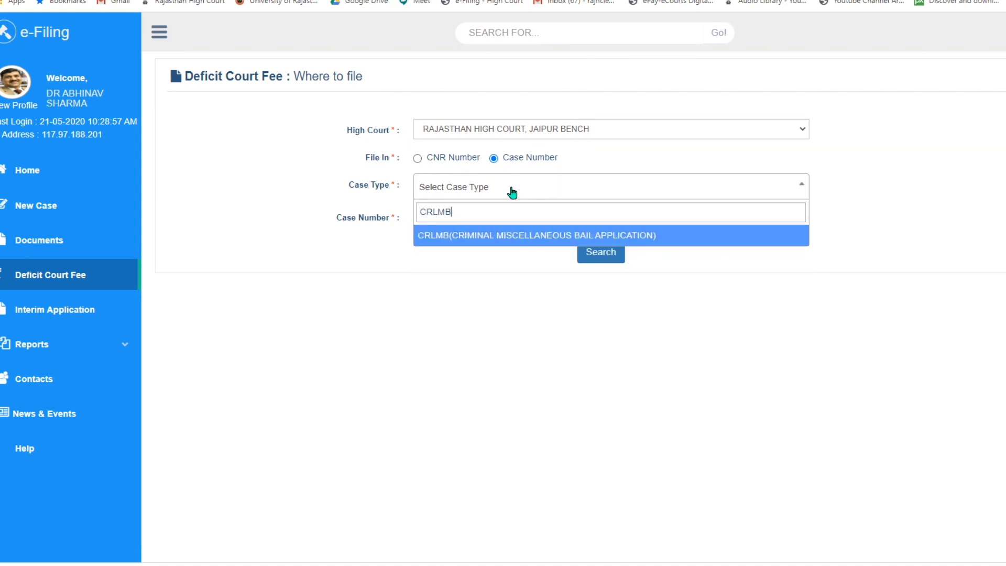
{"action": "left_click", "coordinate": [516, 235]}
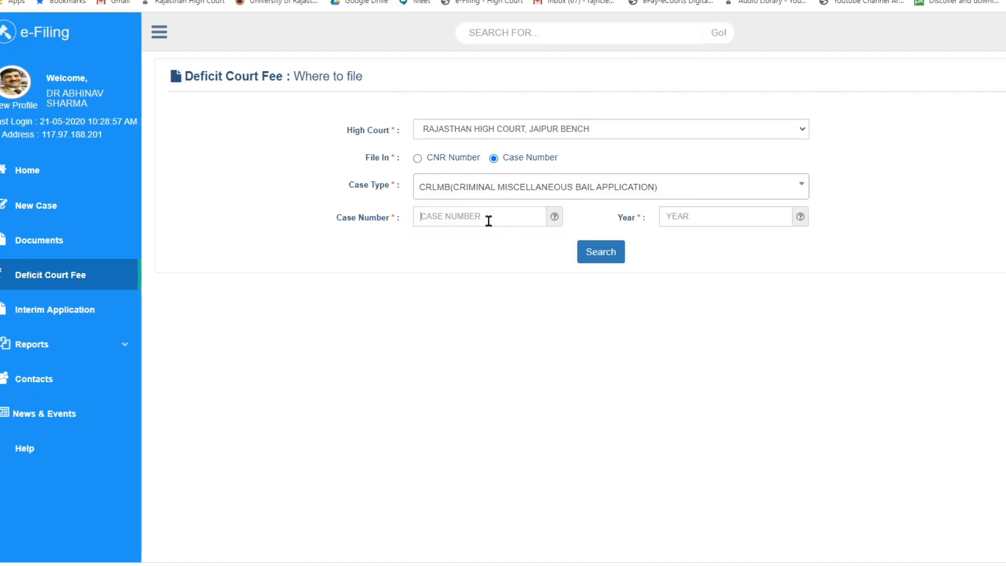
{"action": "left_click", "coordinate": [489, 221]}
{"action": "left_click", "coordinate": [597, 253]}
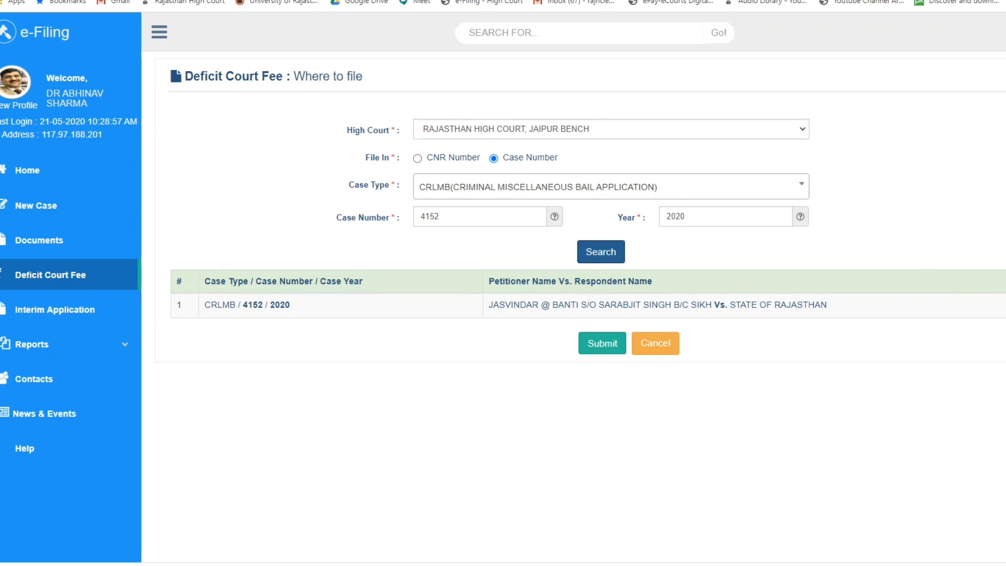
{"action": "left_click", "coordinate": [603, 347]}
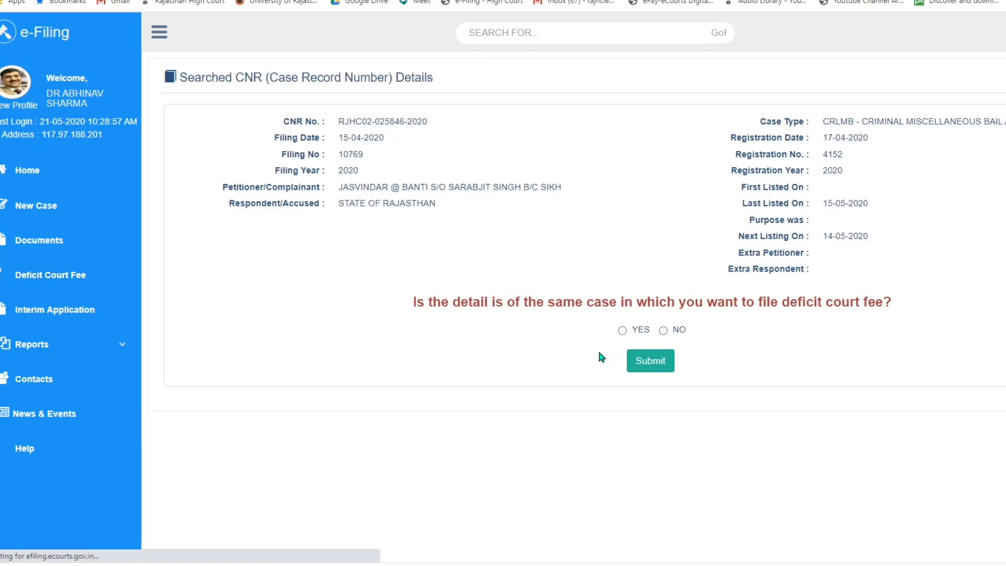
{"action": "left_click", "coordinate": [623, 330]}
{"action": "left_click", "coordinate": [635, 361]}
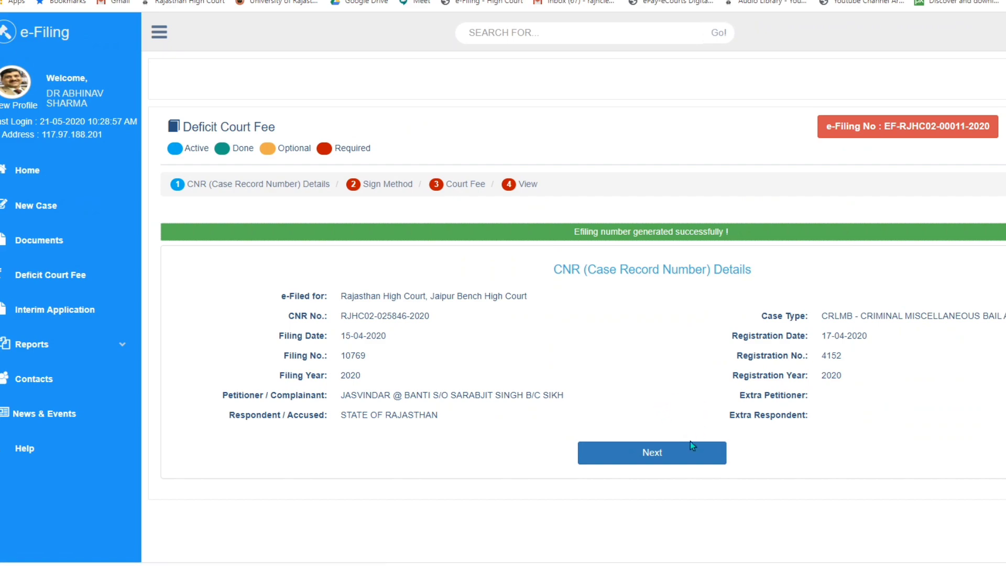
{"action": "left_click", "coordinate": [663, 457]}
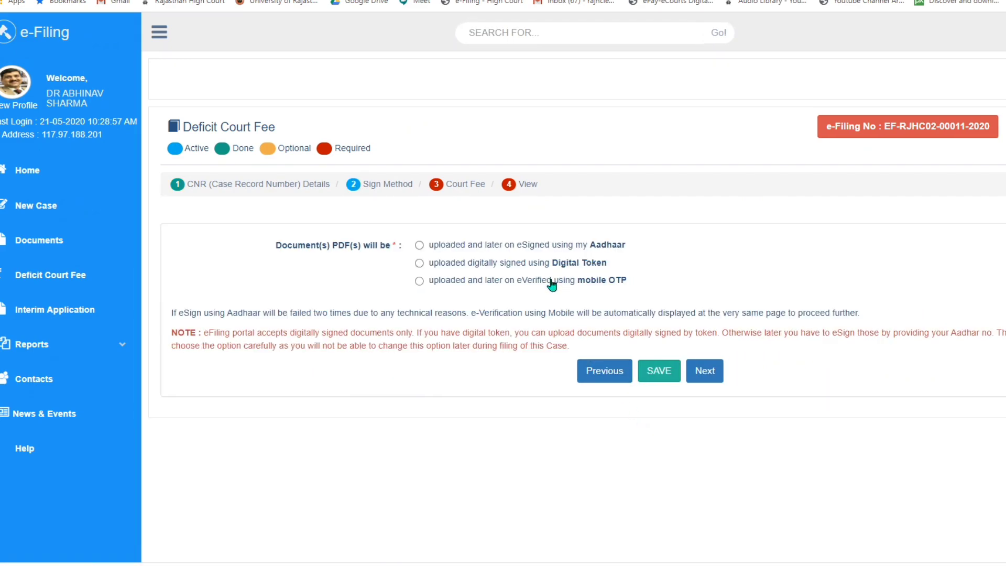
Save mobile OTP eVerification as the document sign method and continue to the court fee form.
{"action": "left_click", "coordinate": [550, 281]}
{"action": "left_click", "coordinate": [659, 372]}
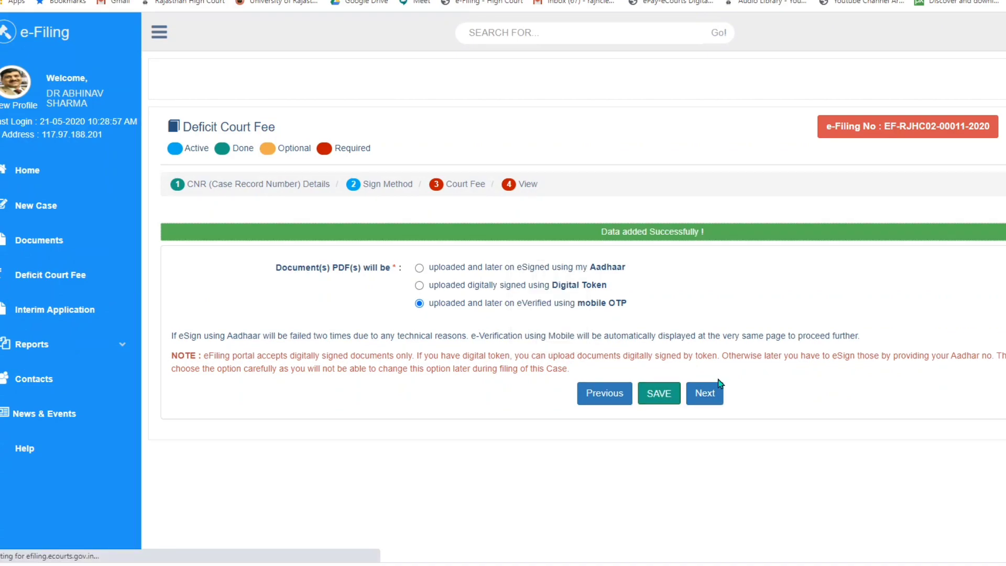
{"action": "left_click", "coordinate": [720, 401]}
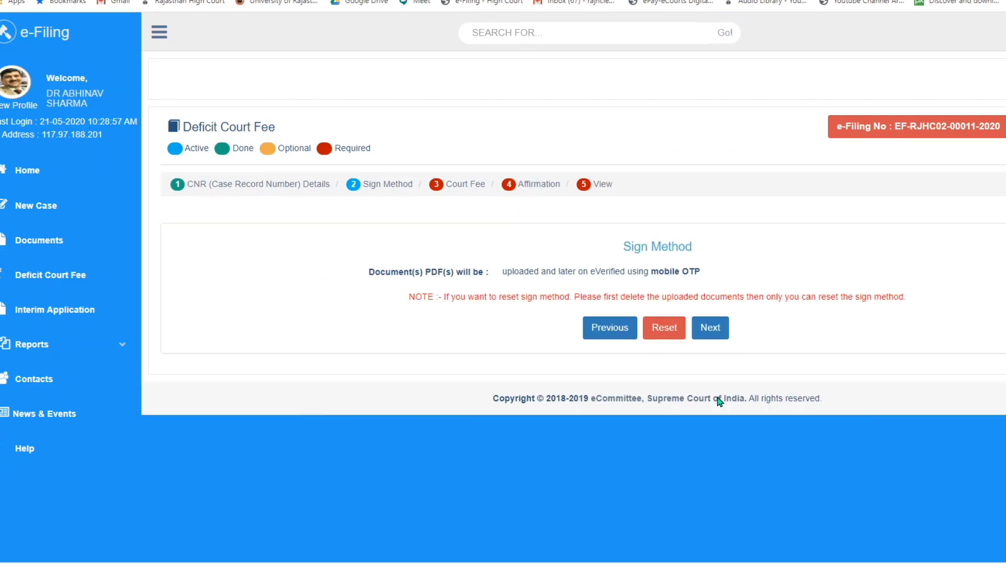
{"action": "left_click", "coordinate": [711, 334]}
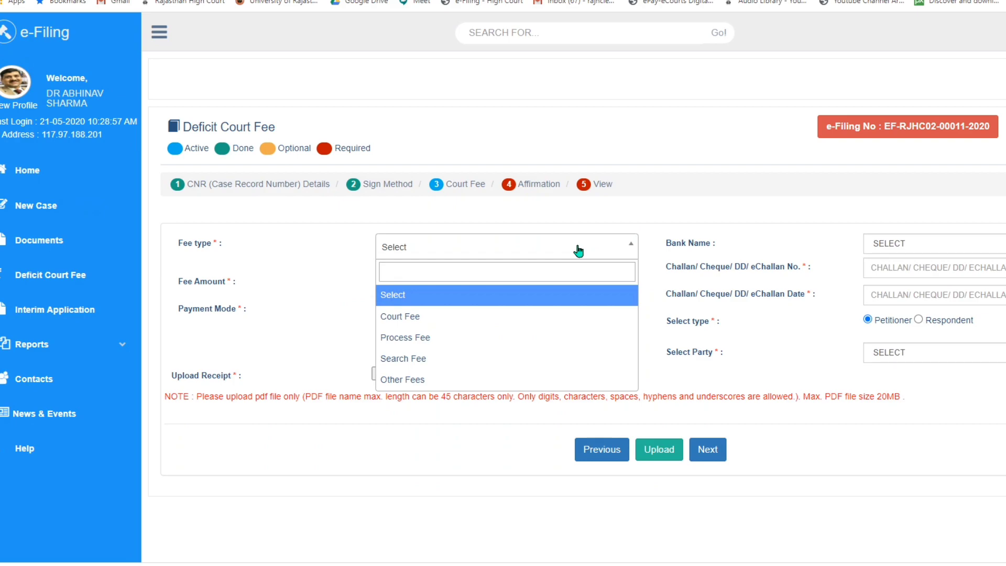
Enter Fee type Court Fee, amount 25, and payment mode ECHALLAN.
{"action": "left_click", "coordinate": [567, 315]}
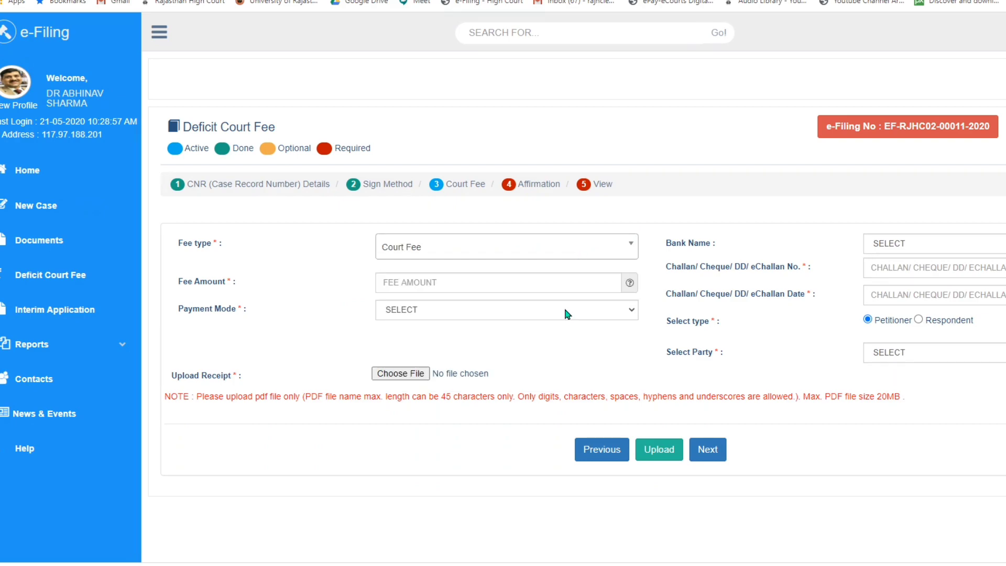
{"action": "left_click", "coordinate": [555, 281]}
{"action": "type", "text": "25"}
{"action": "left_click", "coordinate": [556, 311]}
{"action": "left_click", "coordinate": [564, 368]}
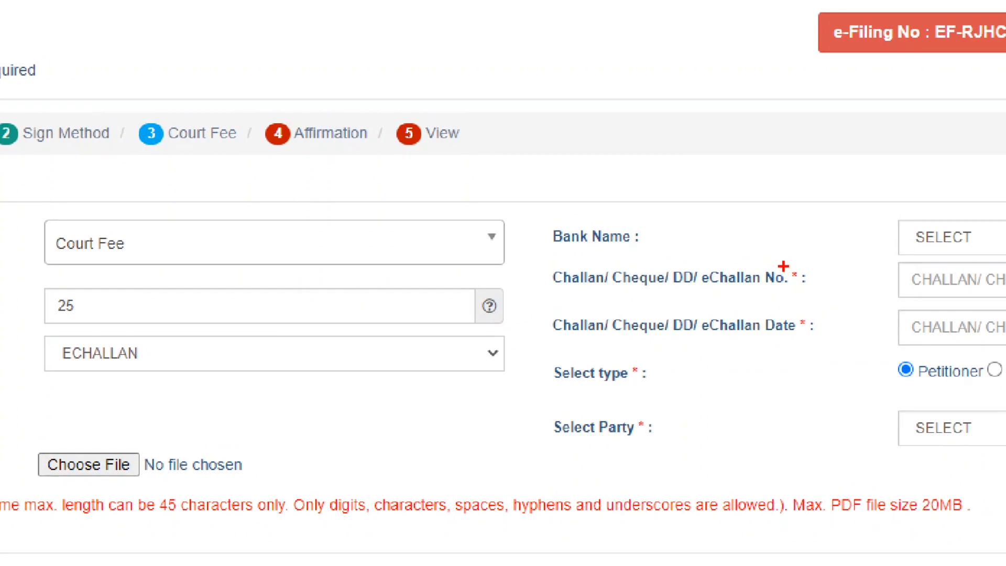
{"action": "mouse_move", "coordinate": [779, 267]}
{"action": "left_mouse_down"}
{"action": "mouse_move", "coordinate": [833, 308]}
{"action": "mouse_move", "coordinate": [838, 355]}
{"action": "mouse_move", "coordinate": [838, 333]}
{"action": "mouse_move", "coordinate": [629, 193]}
{"action": "left_mouse_up"}
{"action": "left_click_drag", "start_coordinate": [795, 272], "coordinate": [878, 199]}
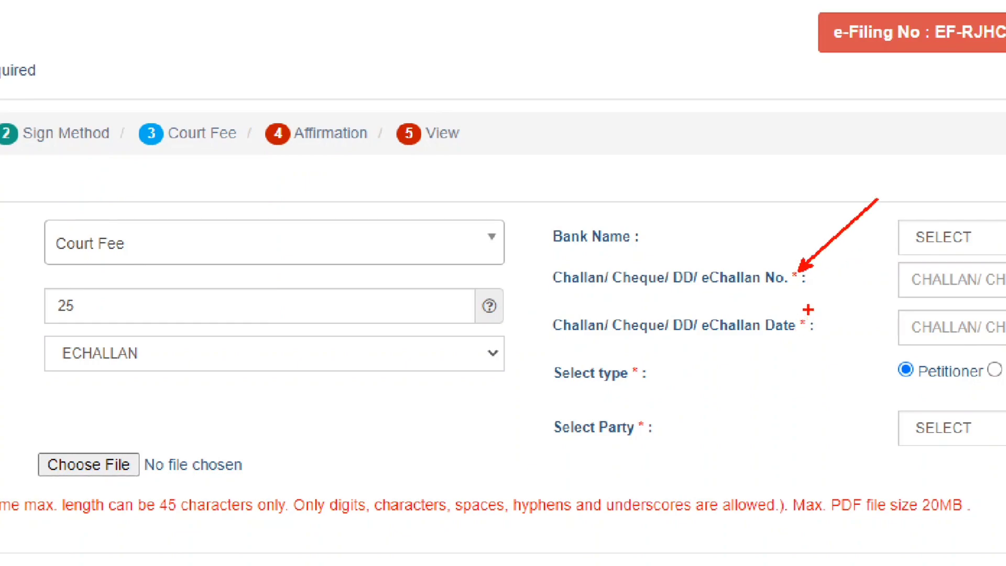
{"action": "left_click_drag", "start_coordinate": [807, 314], "coordinate": [888, 274]}
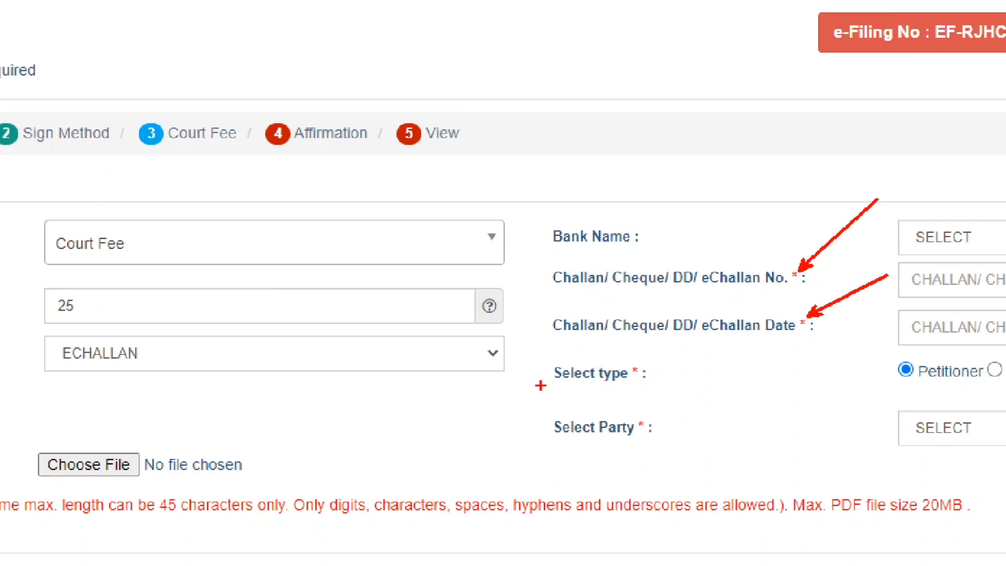
{"action": "mouse_move", "coordinate": [544, 362]}
{"action": "left_mouse_down"}
{"action": "mouse_move", "coordinate": [609, 388]}
{"action": "mouse_move", "coordinate": [693, 398]}
{"action": "left_mouse_up"}
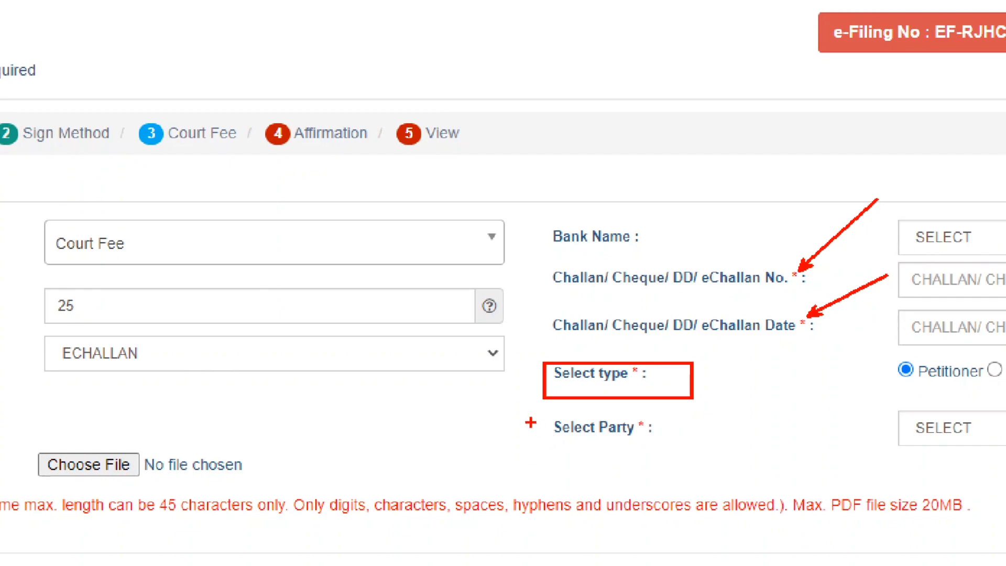
{"action": "mouse_move", "coordinate": [531, 411]}
{"action": "left_mouse_down"}
{"action": "mouse_move", "coordinate": [686, 470]}
{"action": "mouse_move", "coordinate": [732, 470]}
{"action": "left_mouse_up"}
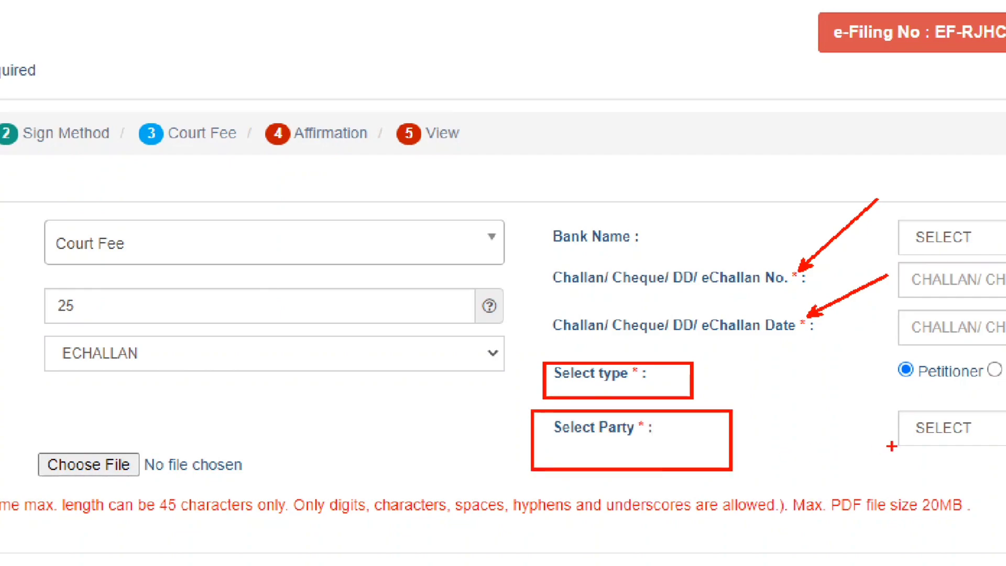
{"action": "mouse_move", "coordinate": [856, 405]}
{"action": "left_mouse_down"}
{"action": "mouse_move", "coordinate": [890, 429]}
{"action": "mouse_move", "coordinate": [1000, 468]}
{"action": "mouse_move", "coordinate": [1005, 440]}
{"action": "mouse_move", "coordinate": [1005, 477]}
{"action": "left_mouse_up"}
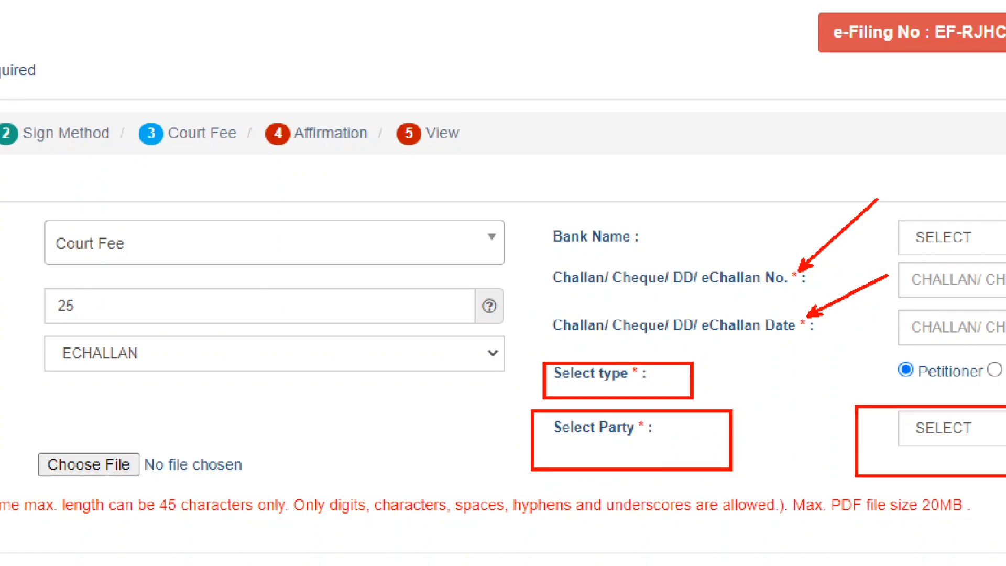
{"action": "key", "text": "e"}
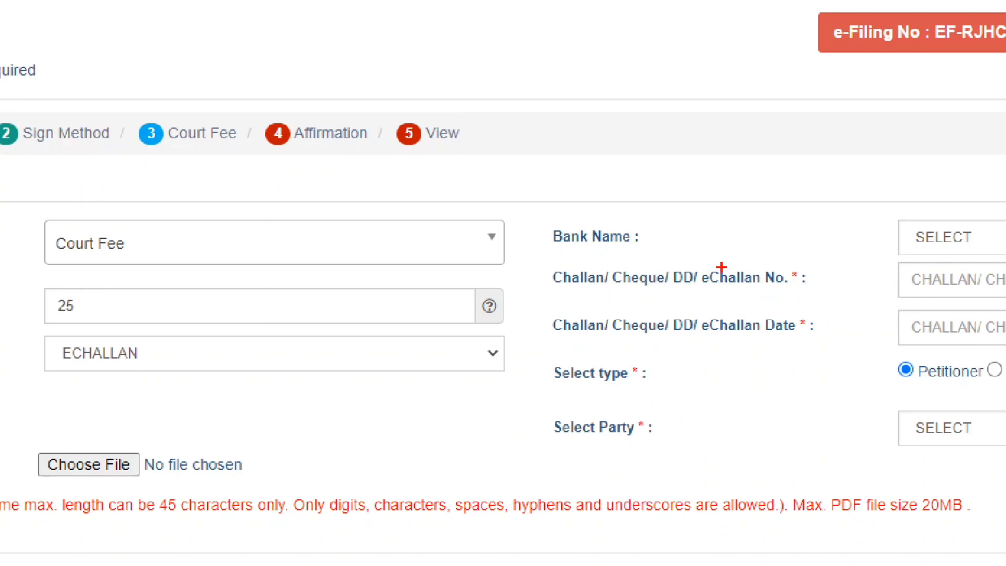
{"action": "key", "text": "Escape"}
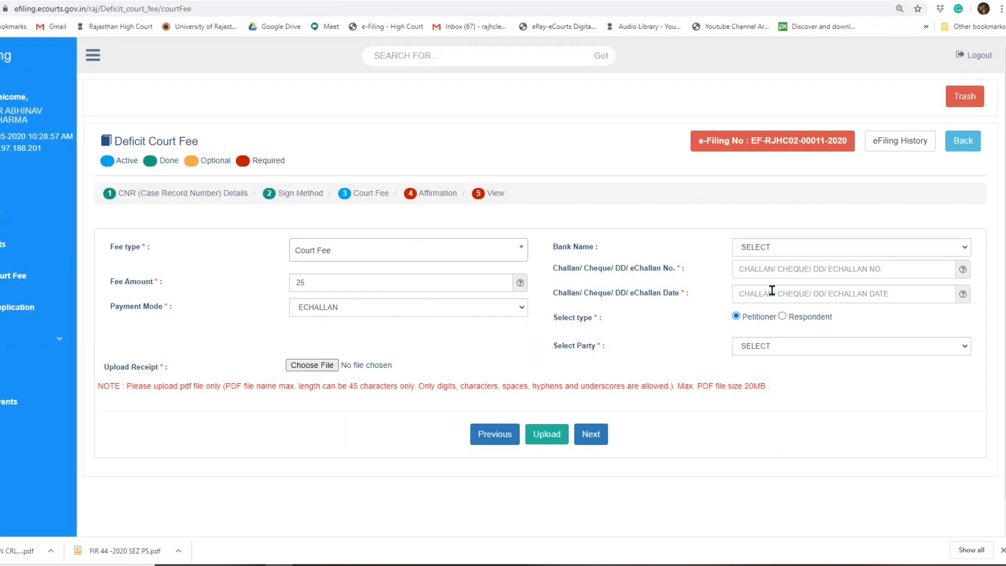
Pick 21 May 2020 as the challan date and the petitioner as the paying party.
{"action": "left_click", "coordinate": [772, 292]}
{"action": "left_click", "coordinate": [827, 411]}
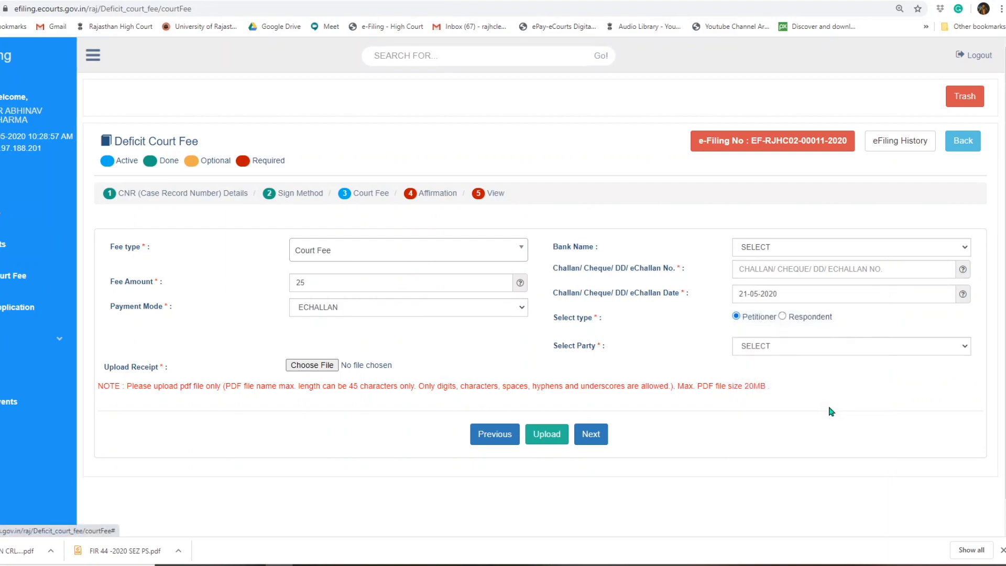
{"action": "left_click", "coordinate": [795, 350]}
{"action": "left_click", "coordinate": [798, 370]}
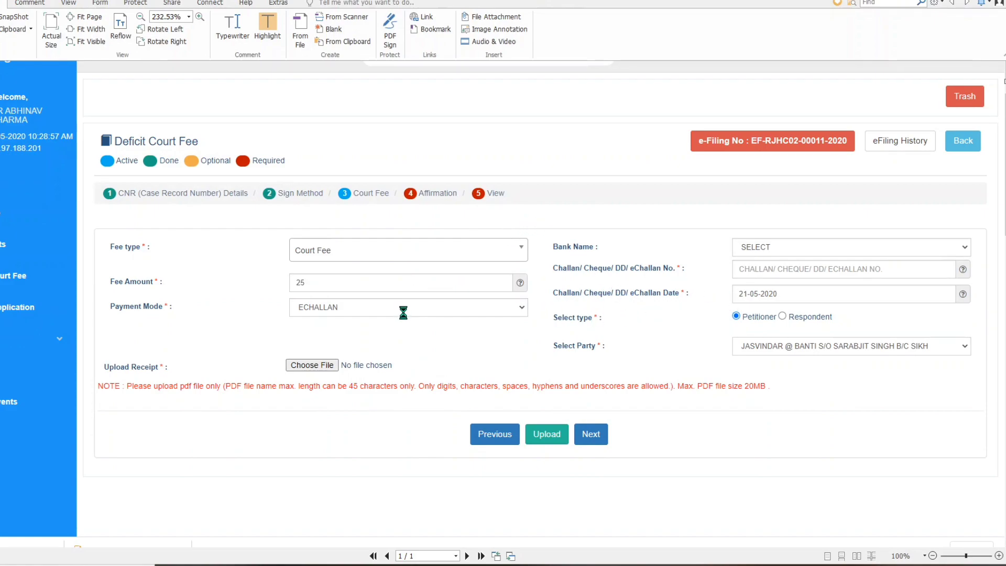
Copy the Transaction Id from the acknowledgement PDF in Foxit Reader and return to the browser.
{"action": "scroll", "coordinate": [443, 390], "scroll_direction": "down", "scroll_amount": 5}
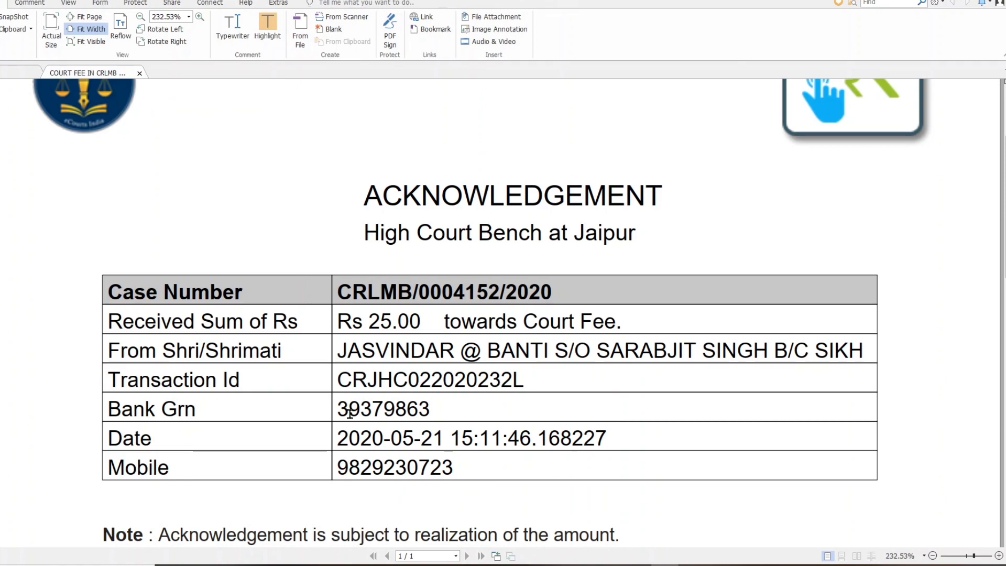
{"action": "scroll", "coordinate": [409, 330], "scroll_direction": "down", "scroll_amount": 3}
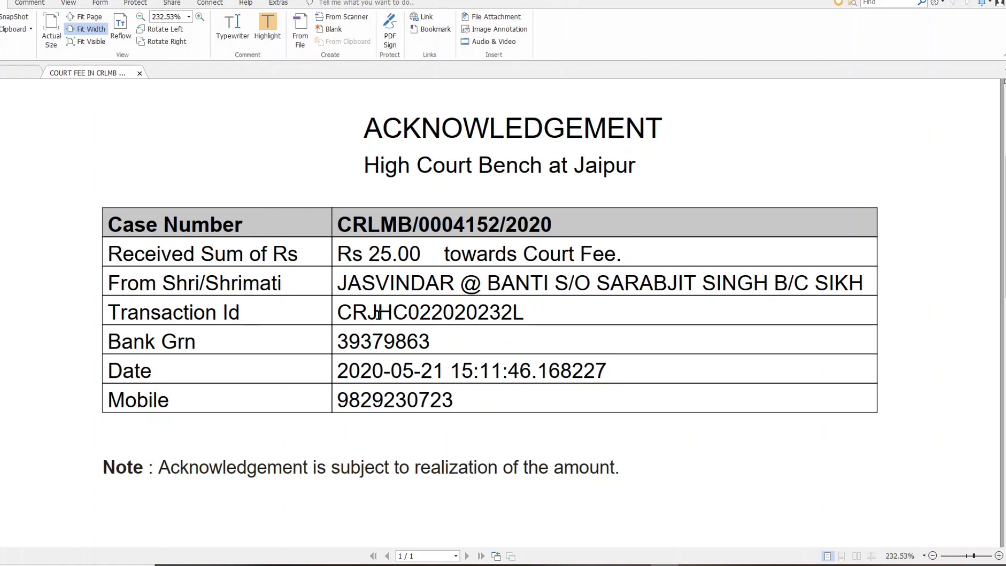
{"action": "left_click_drag", "start_coordinate": [342, 310], "coordinate": [527, 314]}
{"action": "key", "text": "ctrl+c"}
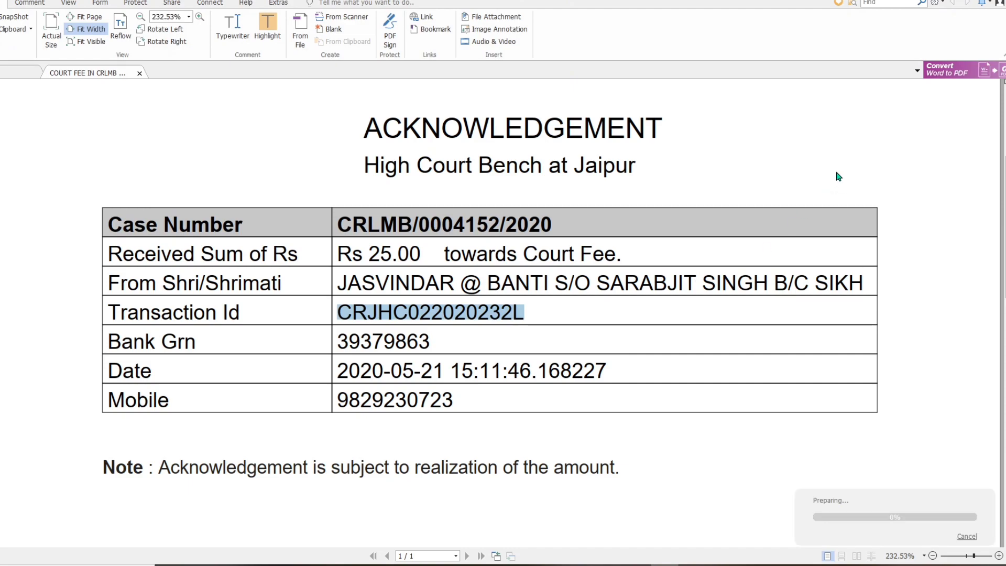
{"action": "key", "text": "alt+Tab"}
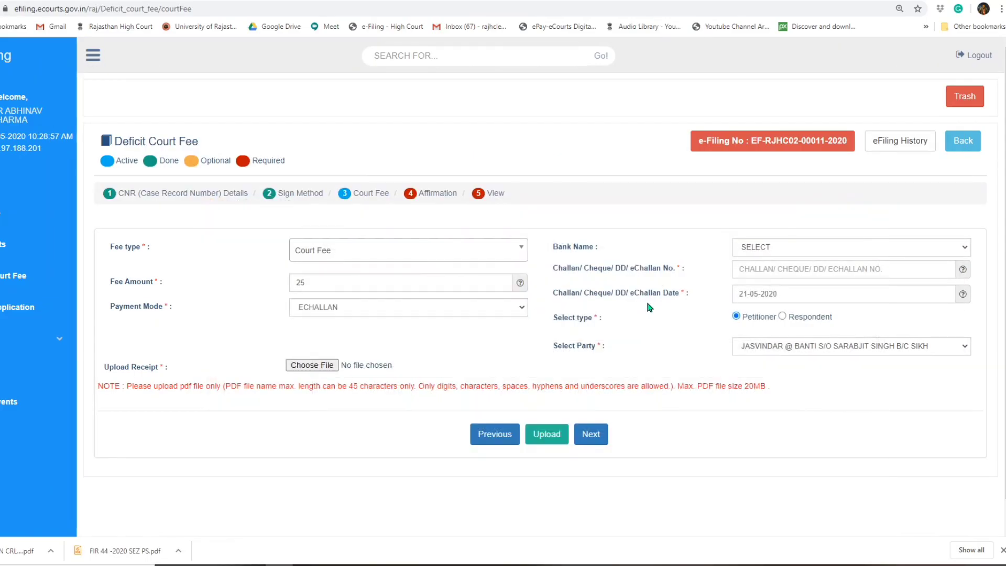
{"action": "left_click", "coordinate": [777, 270]}
{"action": "key", "text": "ctrl+v"}
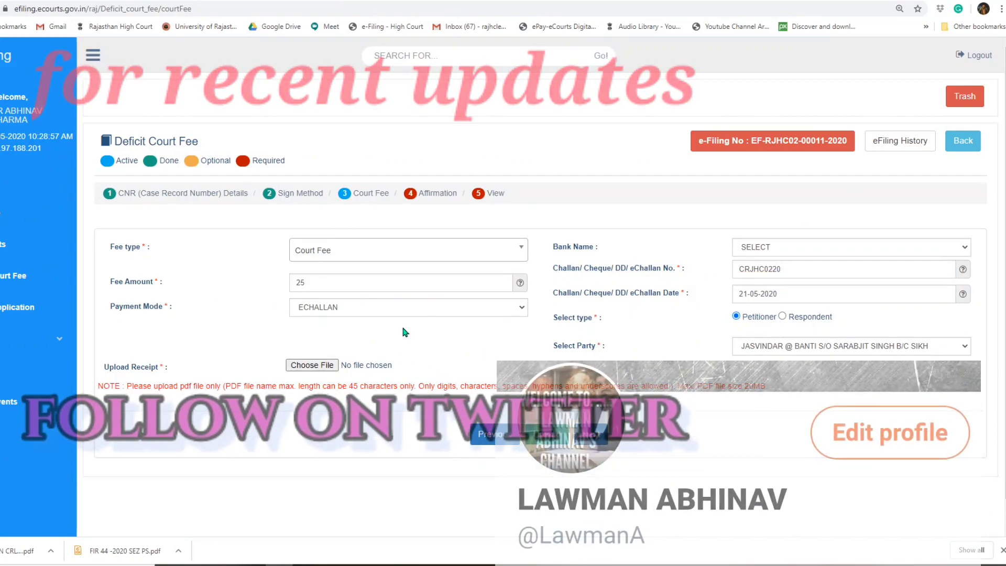
{"action": "left_click", "coordinate": [303, 370]}
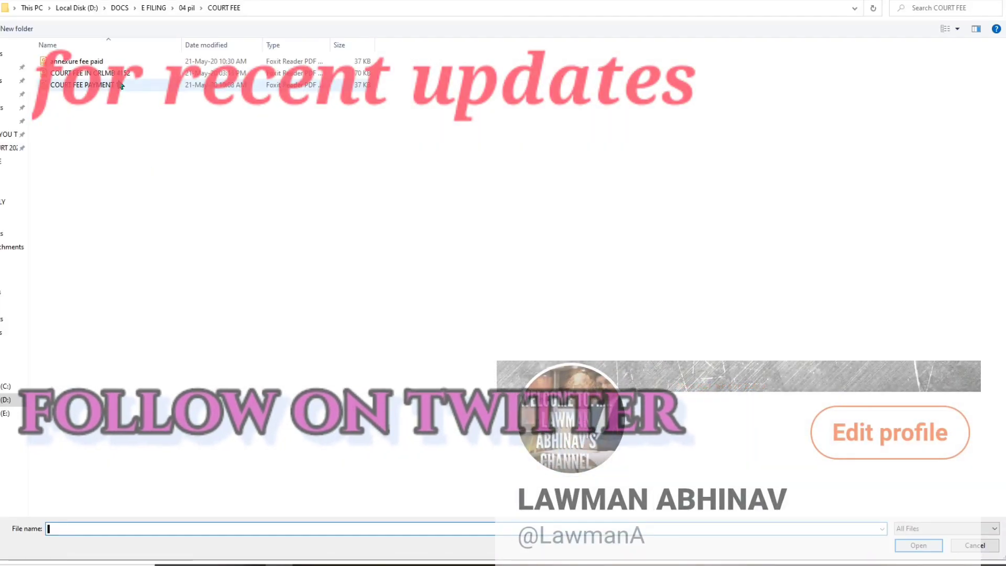
{"action": "left_click", "coordinate": [90, 73]}
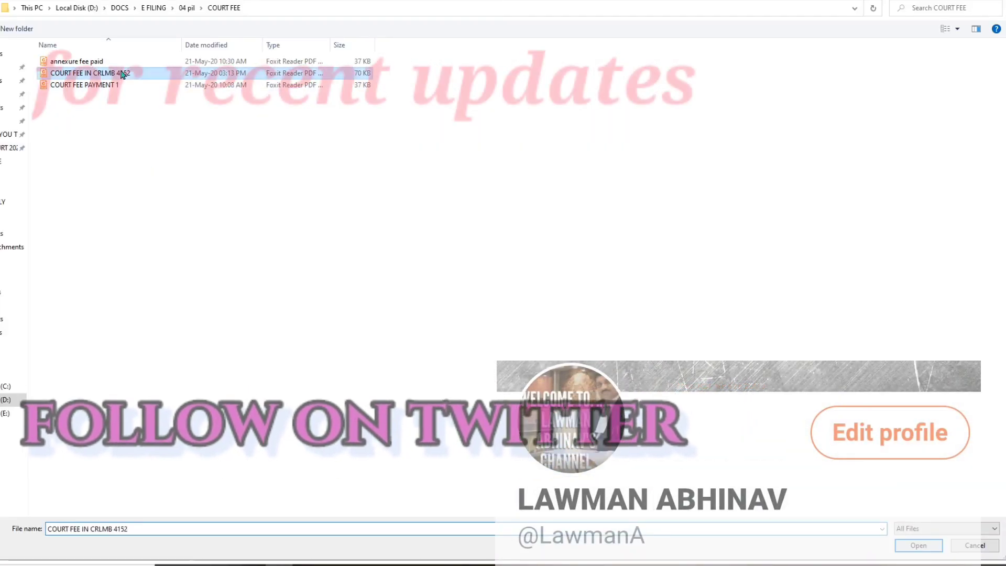
{"action": "left_click", "coordinate": [933, 546]}
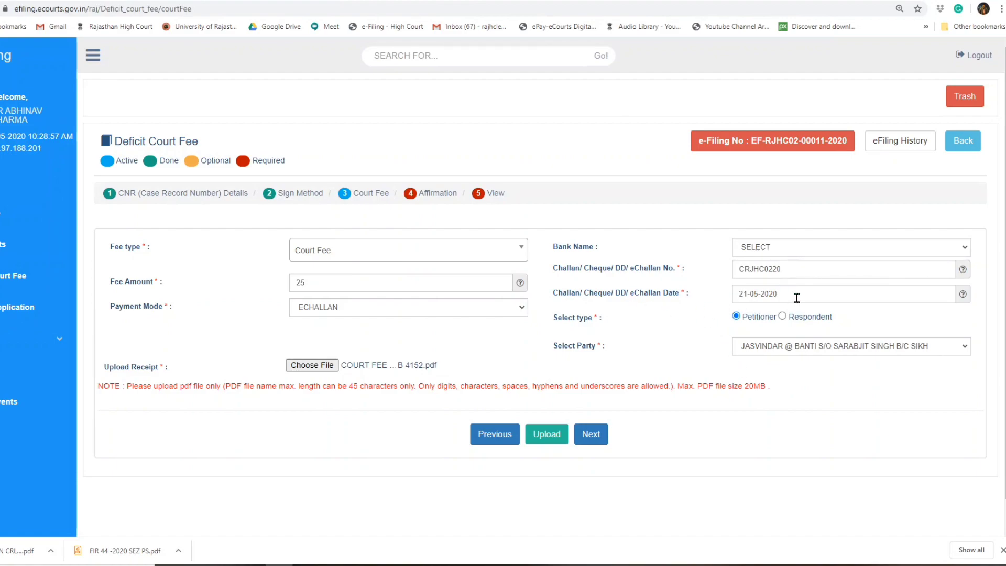
Leave Bank Name unset and upload the ₹25 court fee with its eChallan receipt.
{"action": "left_click", "coordinate": [845, 254]}
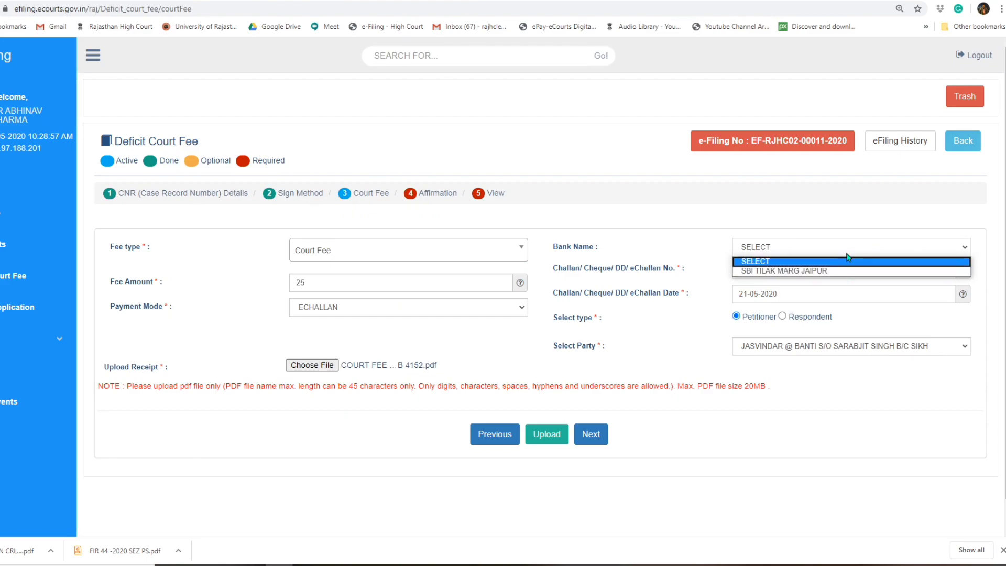
{"action": "left_click", "coordinate": [848, 246]}
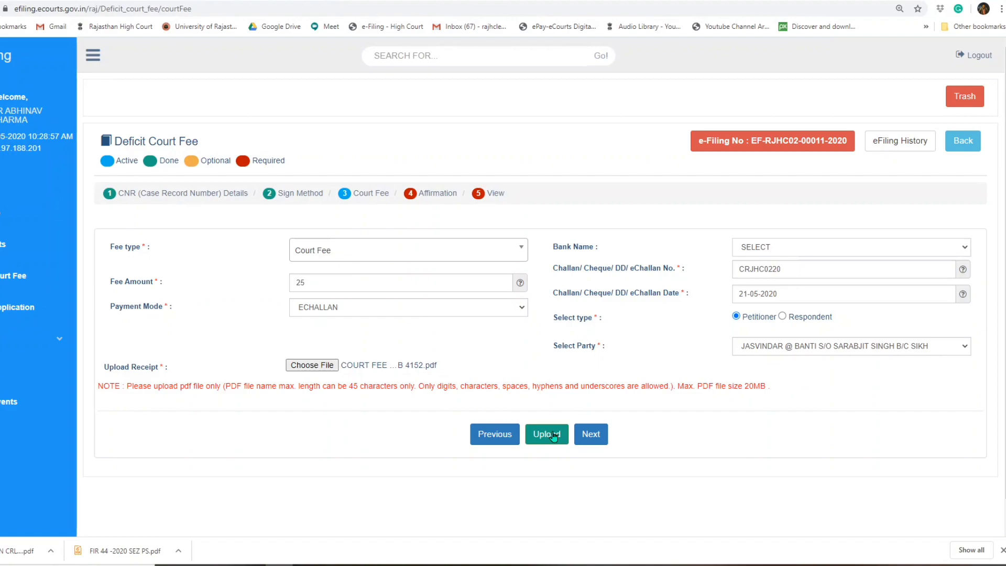
{"action": "left_click", "coordinate": [552, 436]}
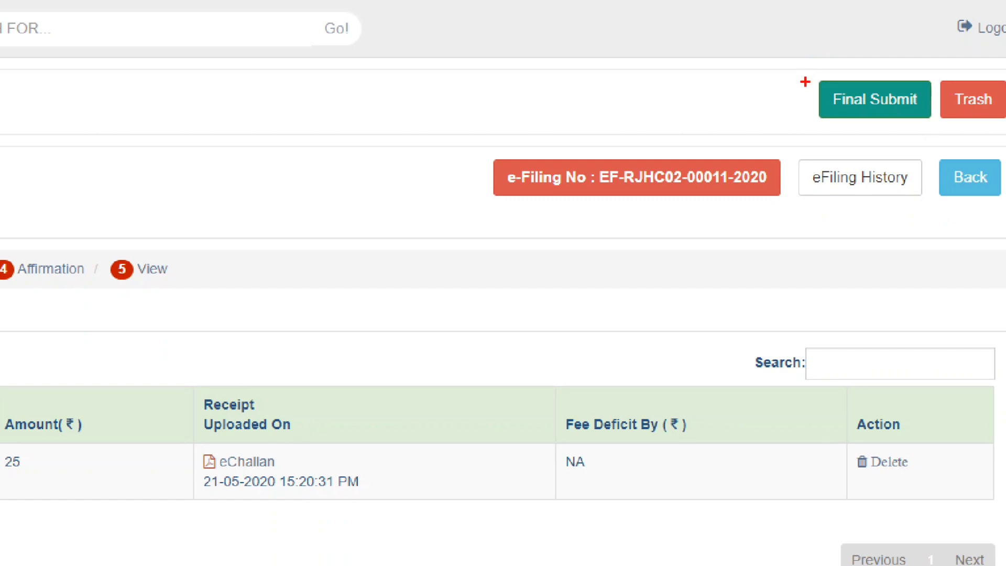
{"action": "mouse_move", "coordinate": [788, 72]}
{"action": "left_mouse_down"}
{"action": "mouse_move", "coordinate": [886, 147]}
{"action": "mouse_move", "coordinate": [941, 157]}
{"action": "left_mouse_up"}
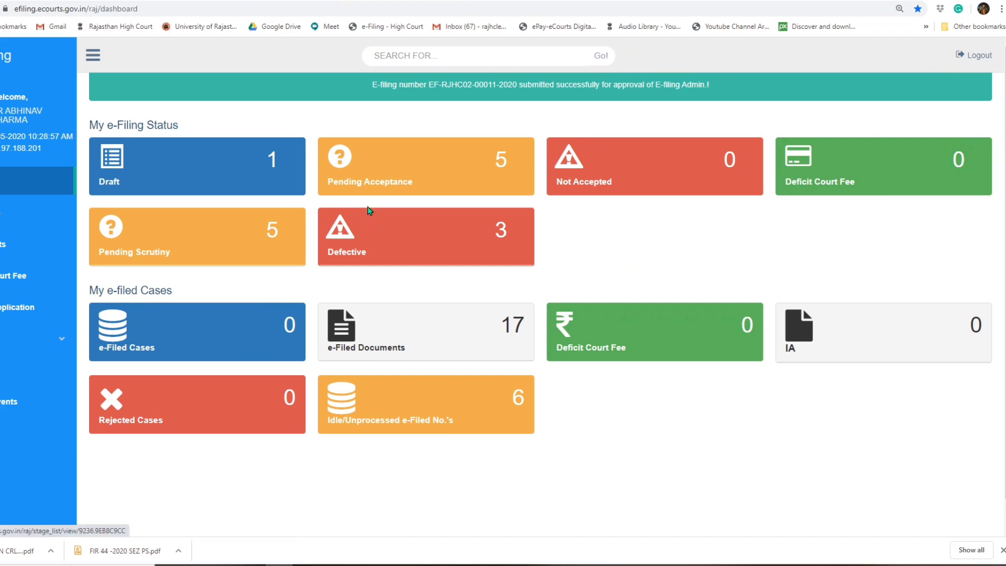
{"action": "left_click", "coordinate": [395, 174]}
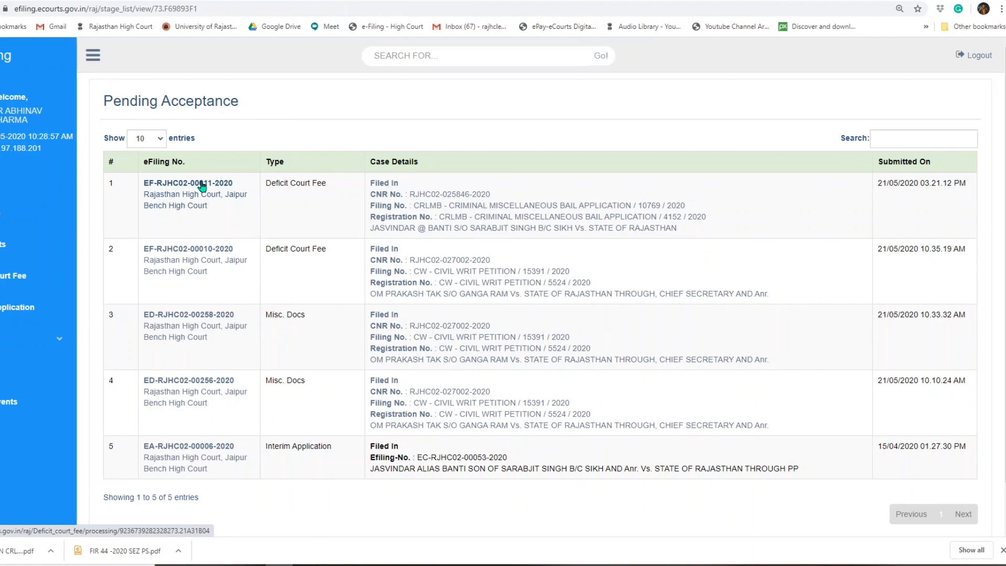
{"action": "left_click", "coordinate": [197, 189]}
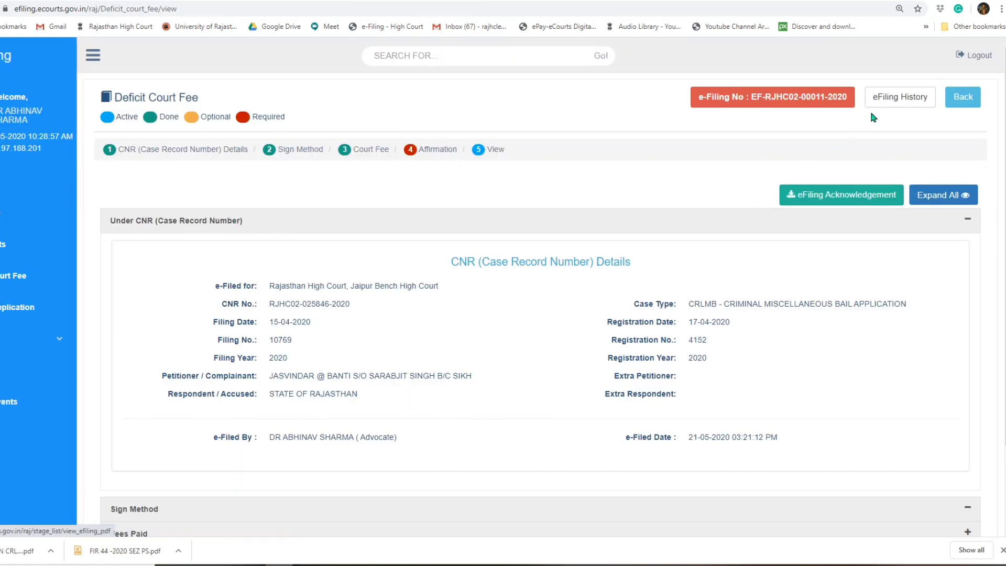
{"action": "left_click", "coordinate": [891, 97]}
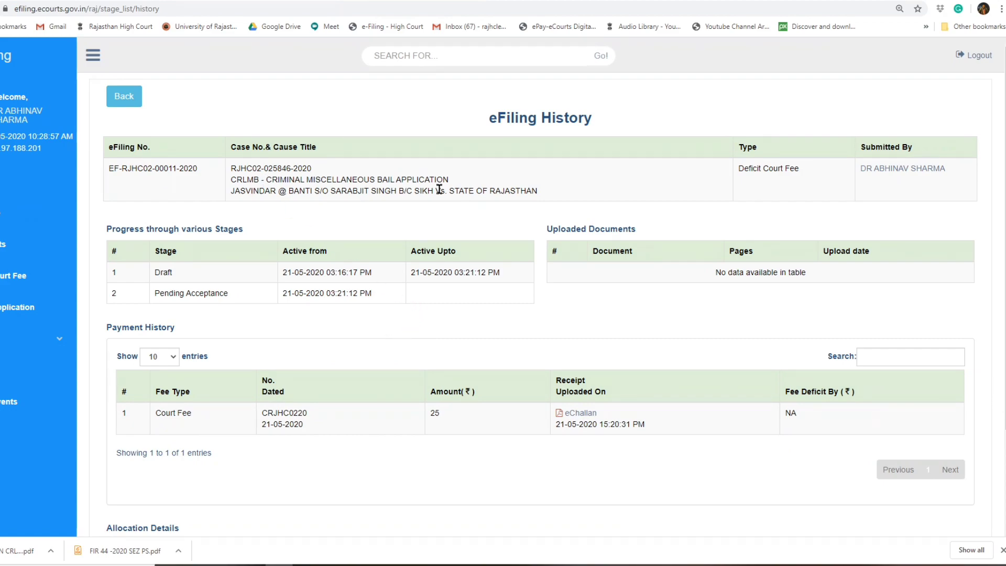
{"action": "left_click_drag", "start_coordinate": [806, 171], "coordinate": [738, 174]}
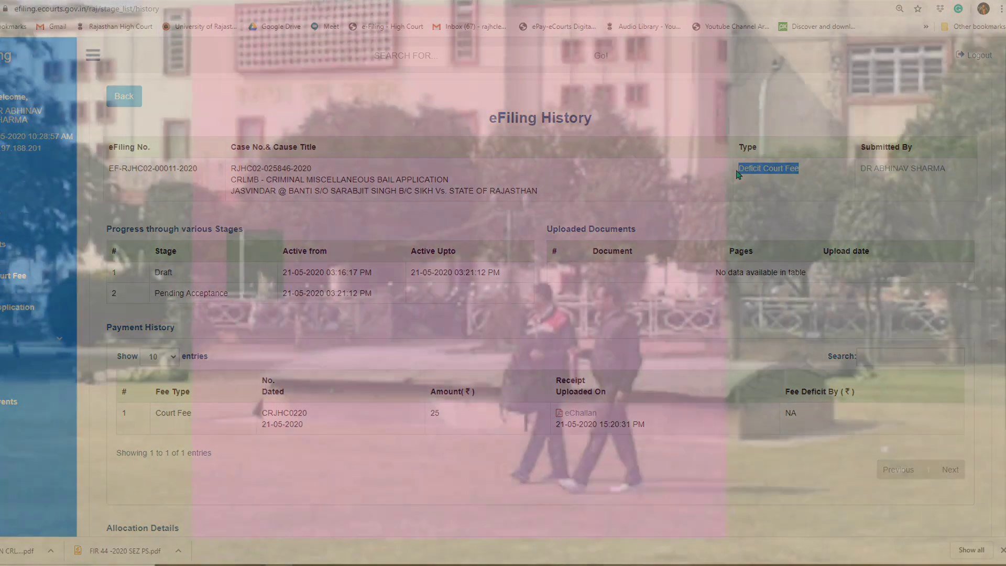